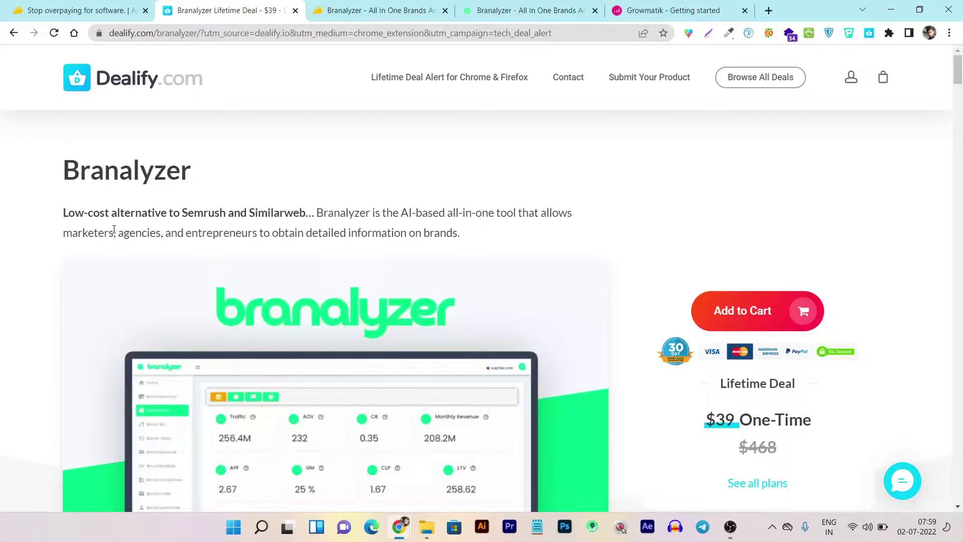
Step: Highlight the Branalyzer heading, then the 'Low-cost alternative to Semrush and Similarweb' tagline
{"action": "left_click_drag", "start_coordinate": [58, 172], "coordinate": [188, 171]}
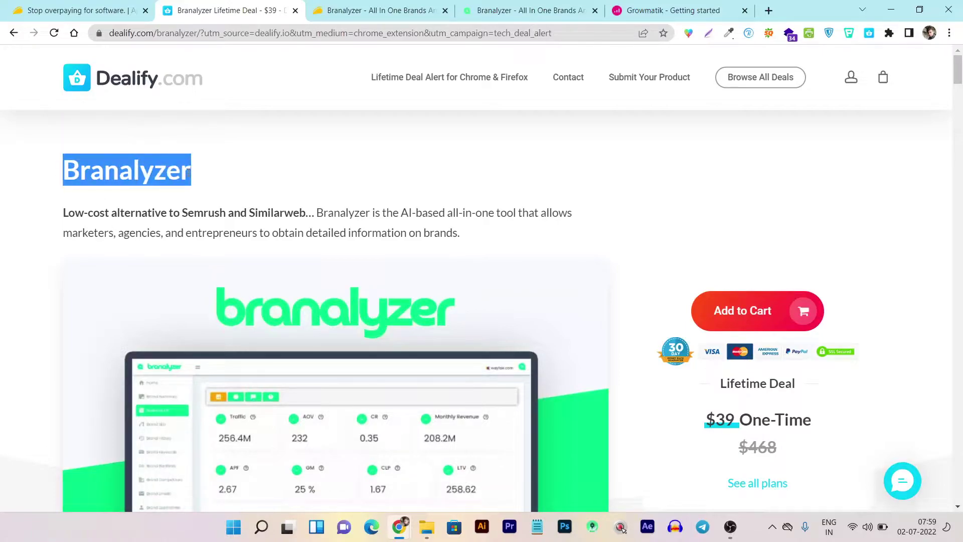
{"action": "left_click", "coordinate": [103, 194]}
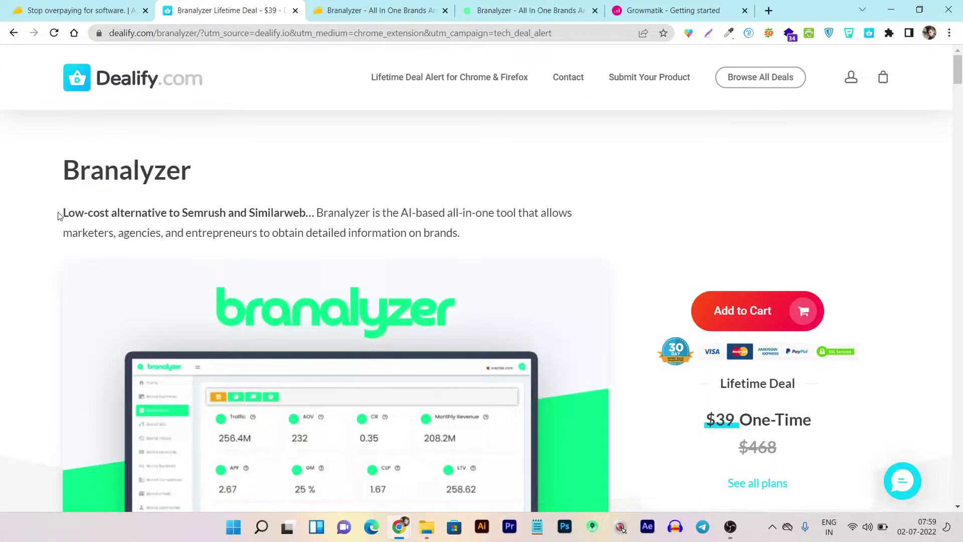
{"action": "left_click_drag", "start_coordinate": [58, 216], "coordinate": [306, 216]}
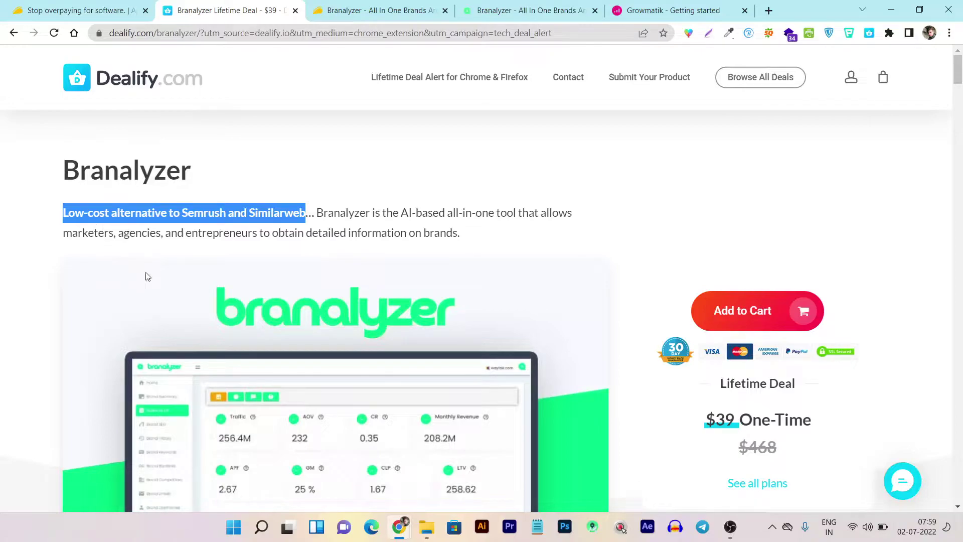
{"action": "scroll", "coordinate": [146, 275], "scroll_direction": "down", "scroll_amount": 2}
{"action": "scroll", "coordinate": [315, 305], "scroll_direction": "up", "scroll_amount": 1}
{"action": "scroll", "coordinate": [306, 298], "scroll_direction": "up", "scroll_amount": 1}
{"action": "left_click", "coordinate": [524, 8]}
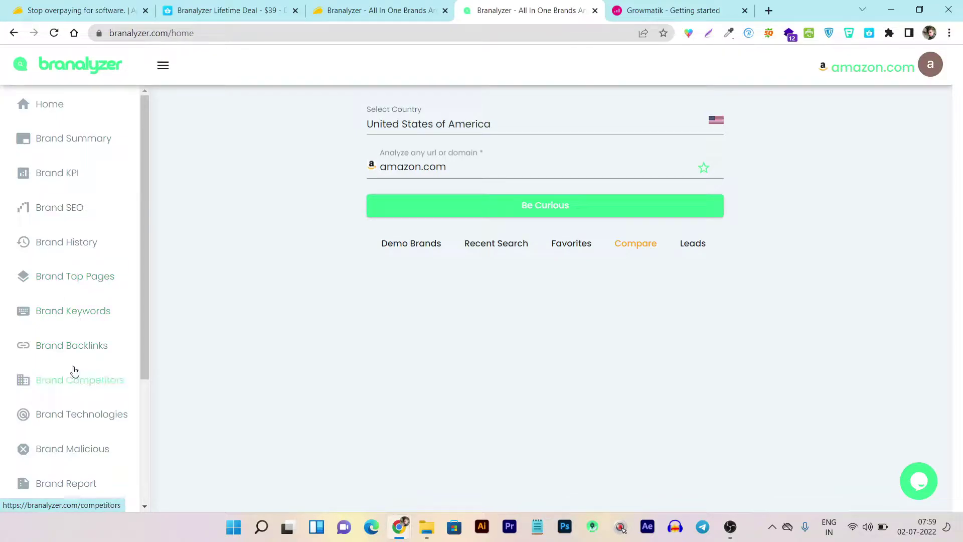
{"action": "scroll", "coordinate": [82, 331], "scroll_direction": "down", "scroll_amount": 1}
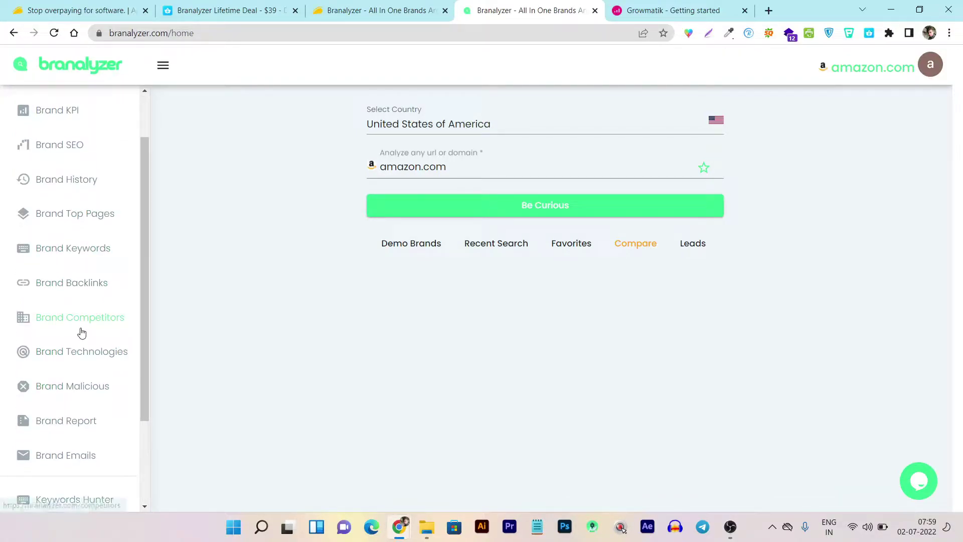
{"action": "scroll", "coordinate": [85, 356], "scroll_direction": "down", "scroll_amount": 1}
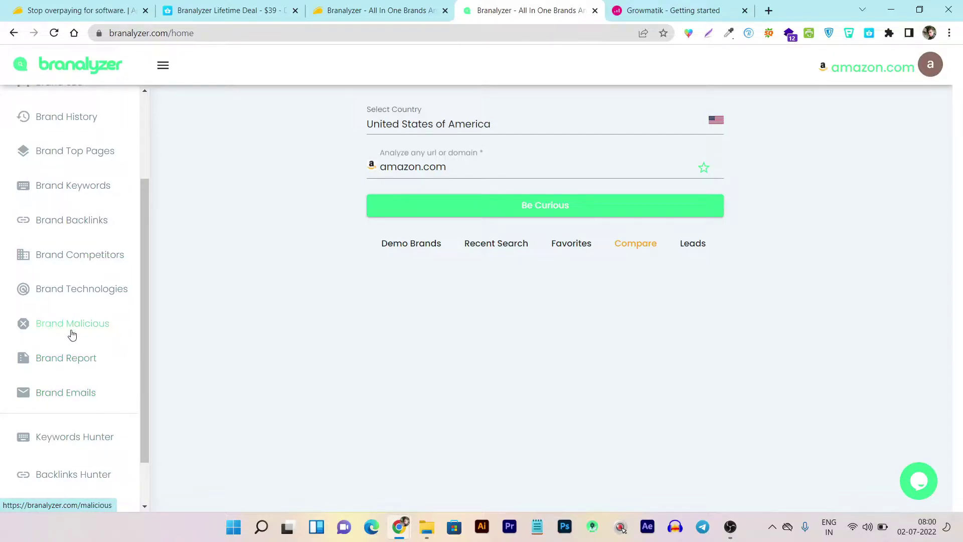
{"action": "scroll", "coordinate": [125, 319], "scroll_direction": "up", "scroll_amount": 2}
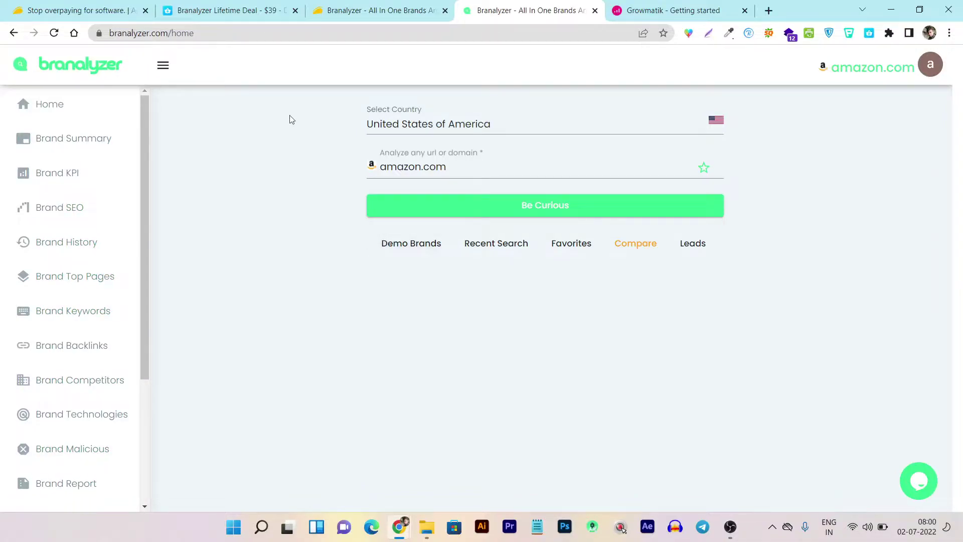
{"action": "left_click", "coordinate": [265, 7]}
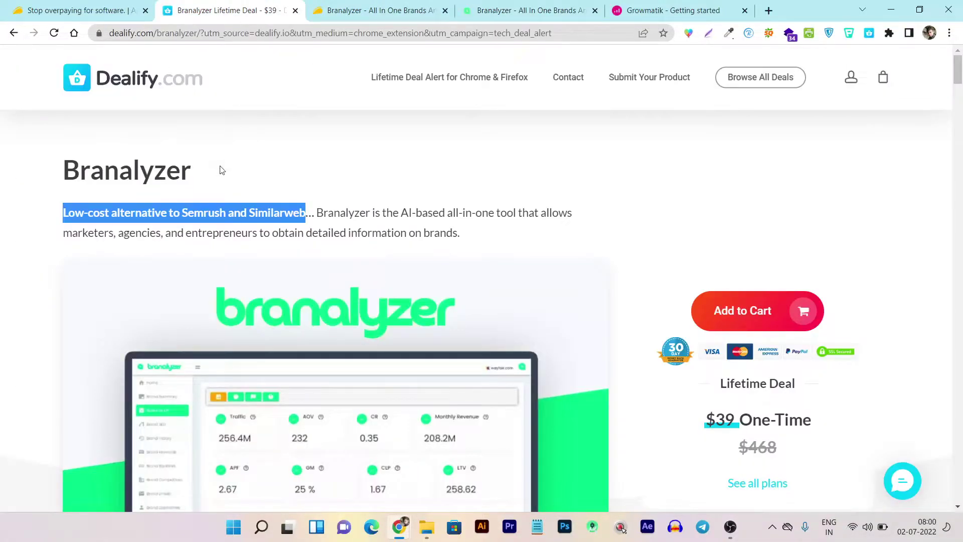
Step: Clear the tagline highlight and check the AppSumo Branalyzer listing before returning to Dealify
{"action": "left_click", "coordinate": [428, 228]}
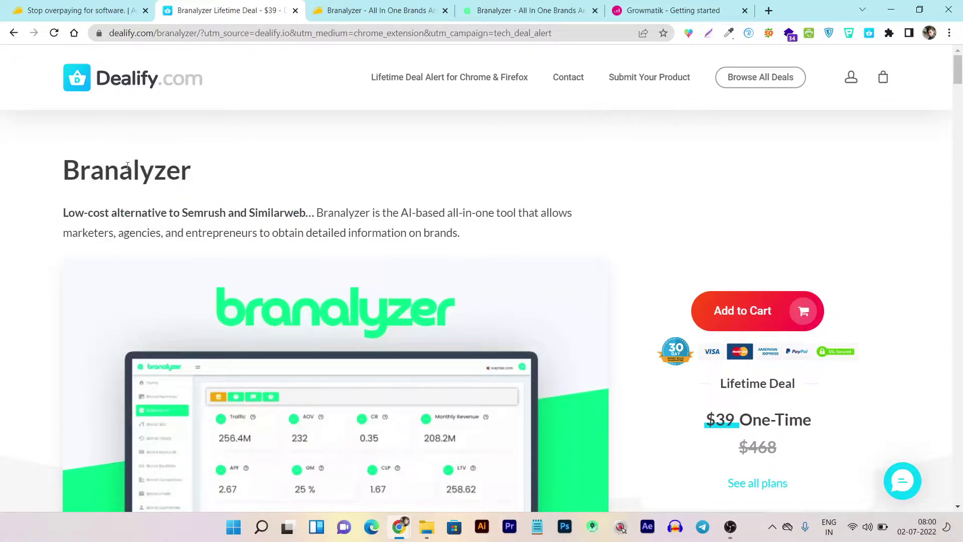
{"action": "left_click", "coordinate": [373, 11]}
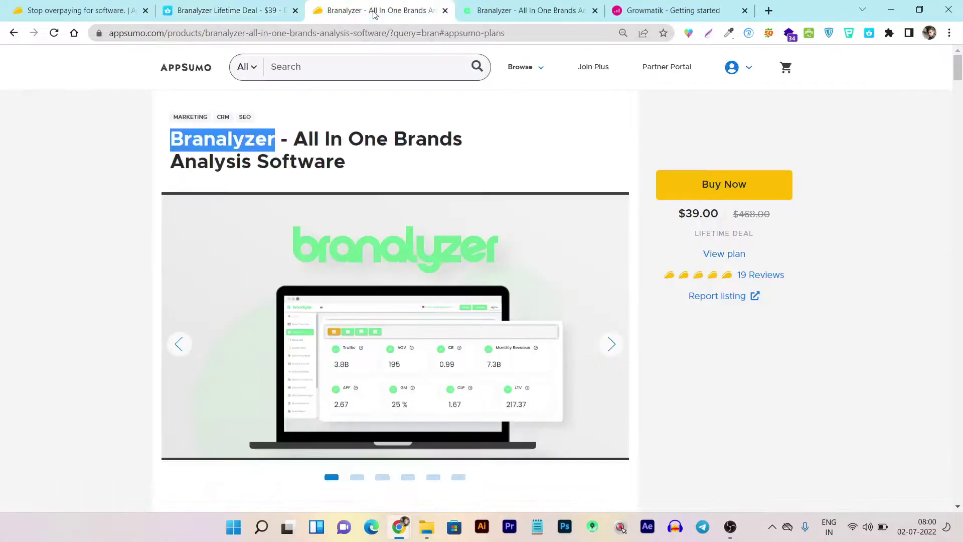
{"action": "left_click", "coordinate": [209, 6]}
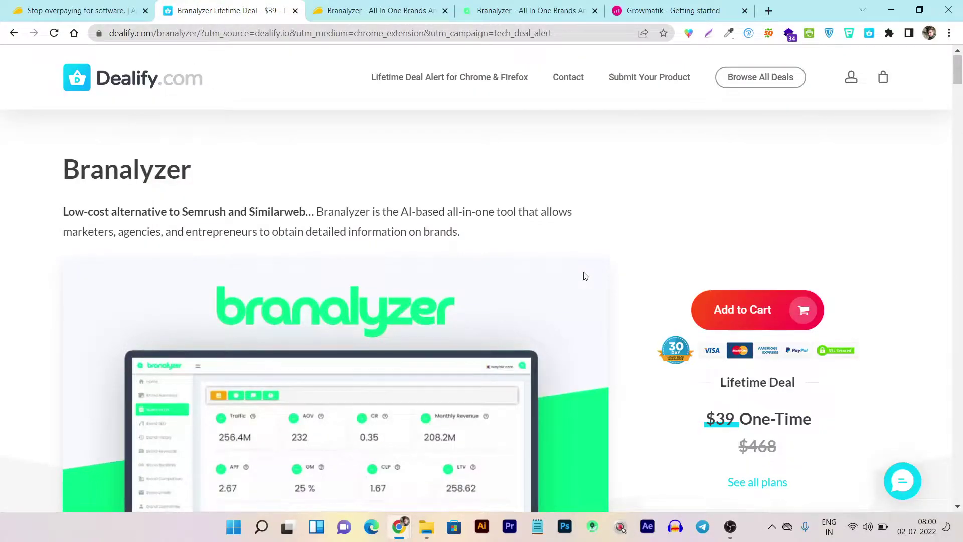
Step: Scroll the Dealify deal page, then bring up the Branalyzer home page with amazon.com entered
{"action": "scroll", "coordinate": [587, 277], "scroll_direction": "down", "scroll_amount": 3}
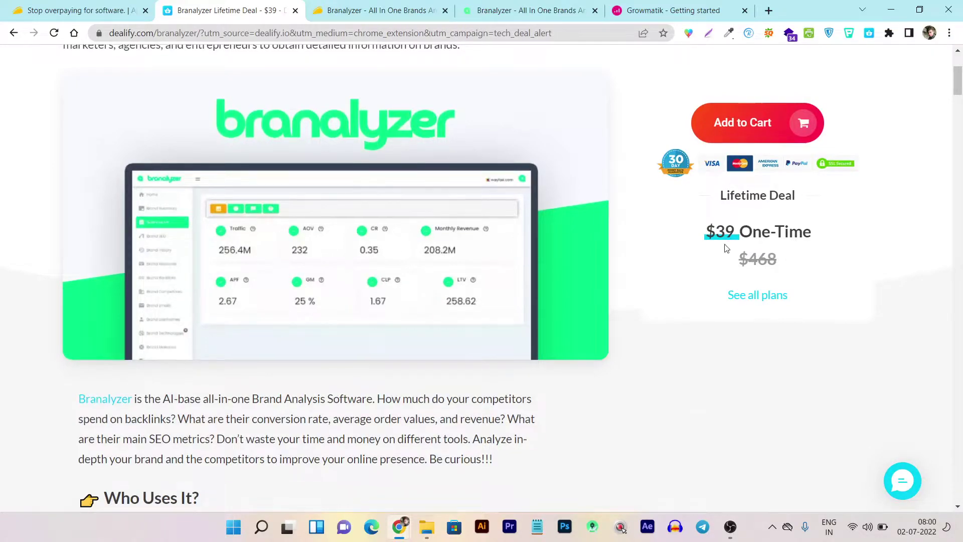
{"action": "scroll", "coordinate": [726, 248], "scroll_direction": "up", "scroll_amount": 2}
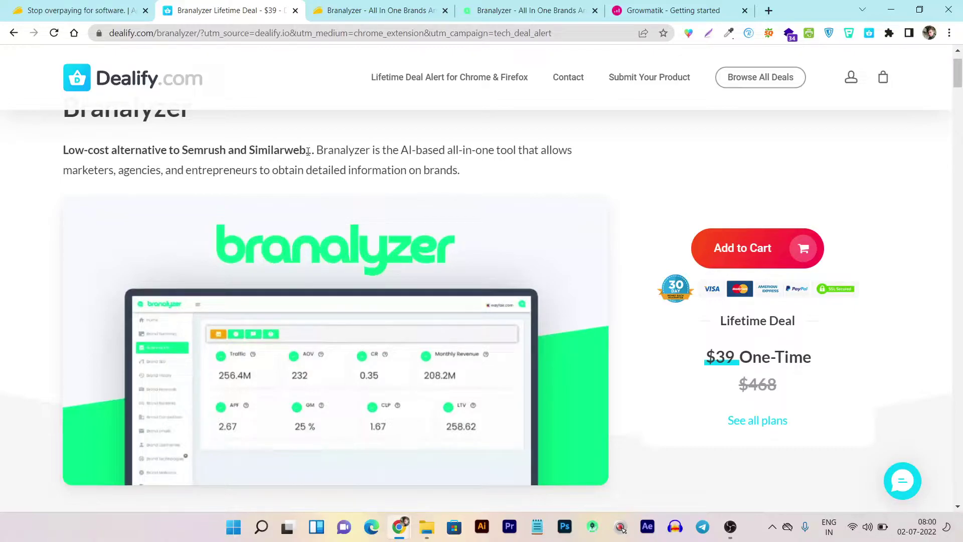
{"action": "scroll", "coordinate": [308, 152], "scroll_direction": "down", "scroll_amount": 5}
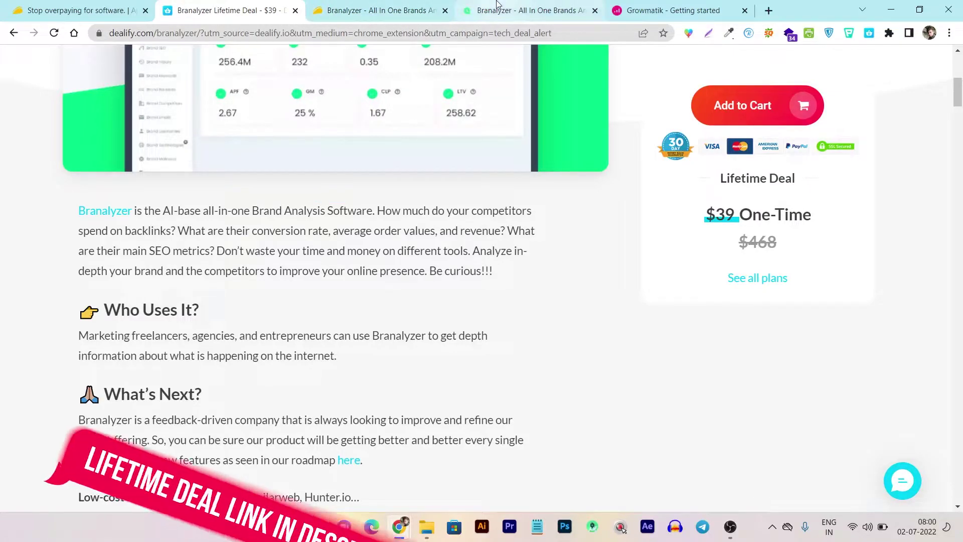
{"action": "left_click", "coordinate": [482, 9]}
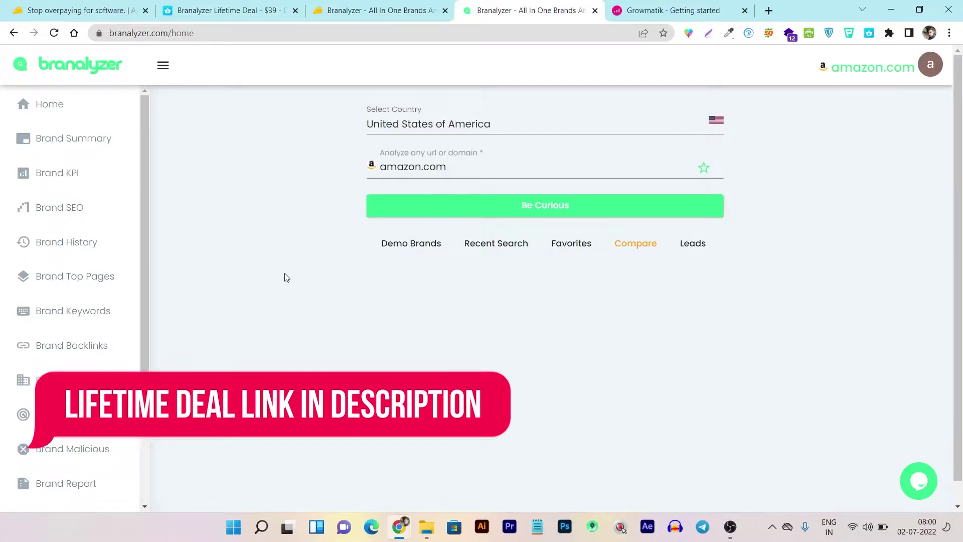
{"action": "left_click", "coordinate": [261, 8]}
{"action": "scroll", "coordinate": [294, 192], "scroll_direction": "down", "scroll_amount": 7}
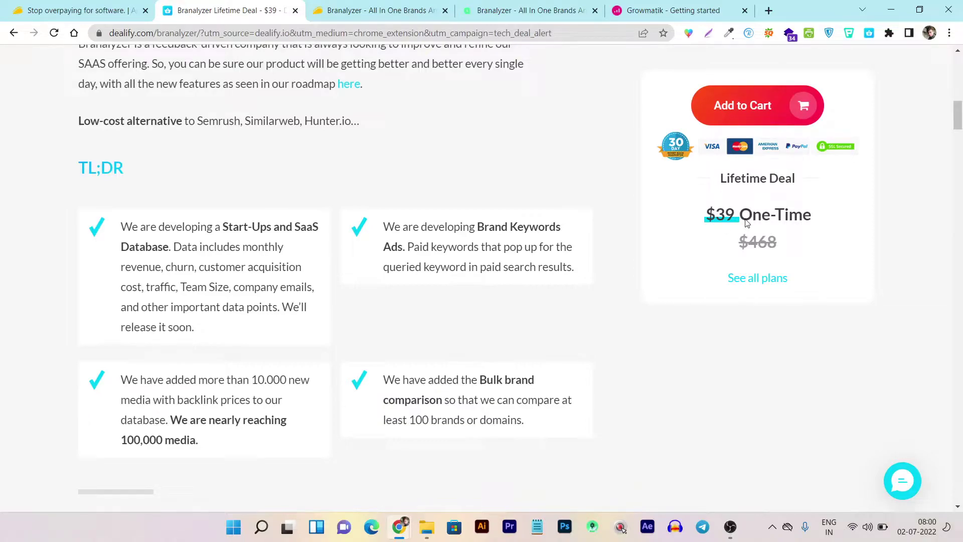
{"action": "scroll", "coordinate": [329, 326], "scroll_direction": "down", "scroll_amount": 1}
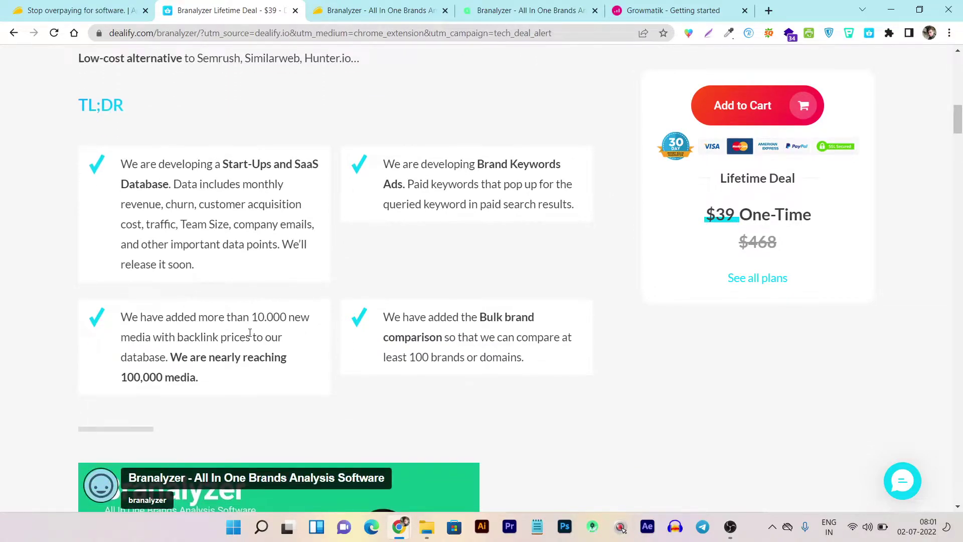
{"action": "scroll", "coordinate": [249, 332], "scroll_direction": "down", "scroll_amount": 17}
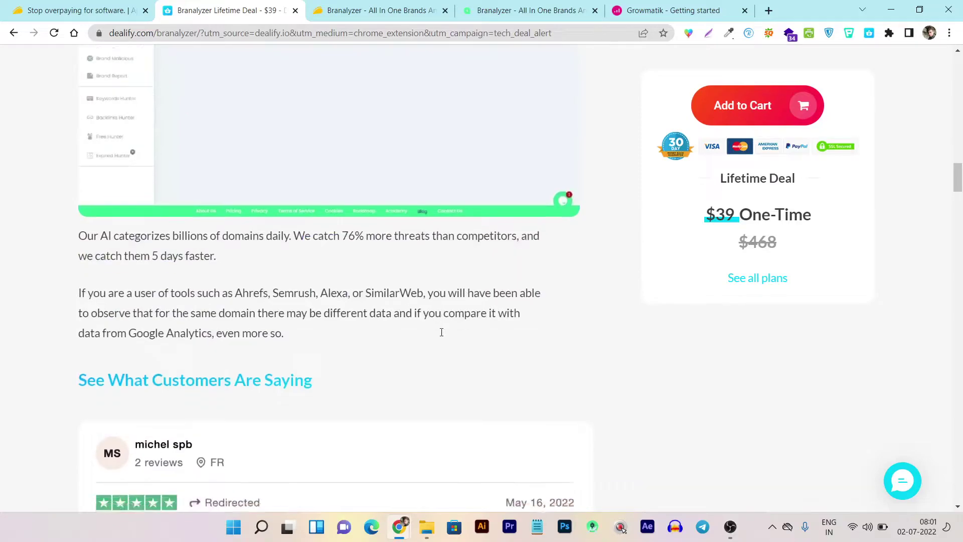
{"action": "scroll", "coordinate": [433, 331], "scroll_direction": "down", "scroll_amount": 2}
{"action": "scroll", "coordinate": [426, 329], "scroll_direction": "up", "scroll_amount": 9}
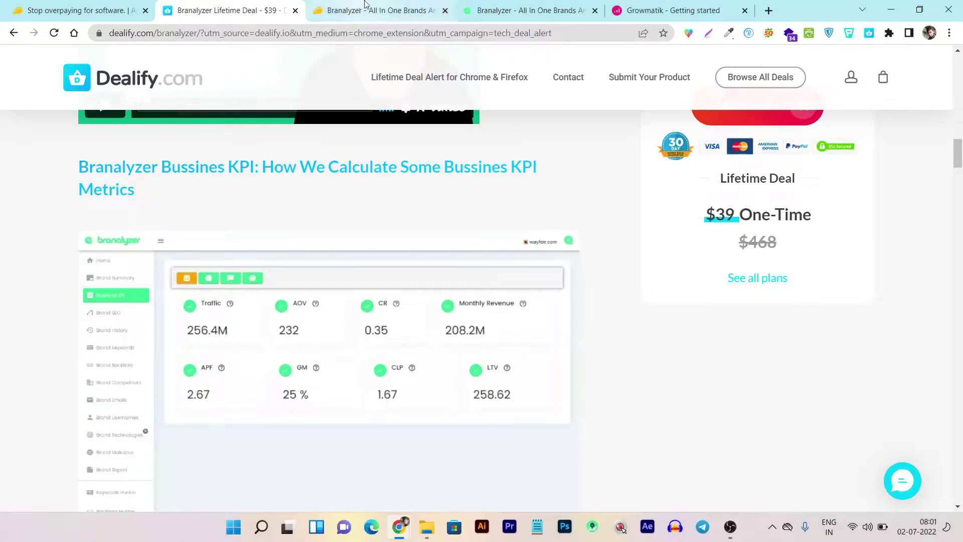
{"action": "left_click", "coordinate": [532, 10]}
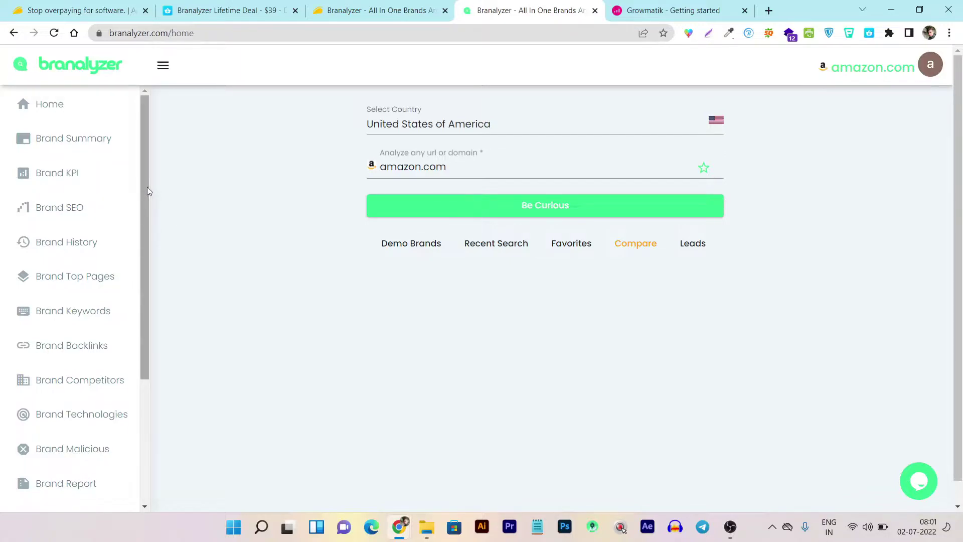
Step: Return to the Dealify deal page and scroll past the reviews to the $156, $78 and $39 lifetime plans
{"action": "left_click_drag", "start_coordinate": [146, 187], "coordinate": [155, 159]}
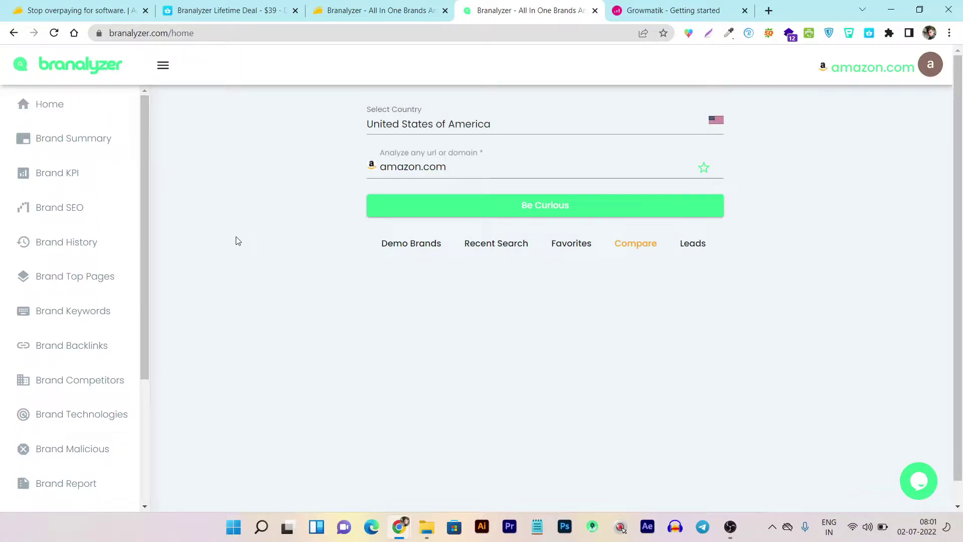
{"action": "left_click", "coordinate": [226, 9]}
{"action": "scroll", "coordinate": [254, 293], "scroll_direction": "down", "scroll_amount": 10}
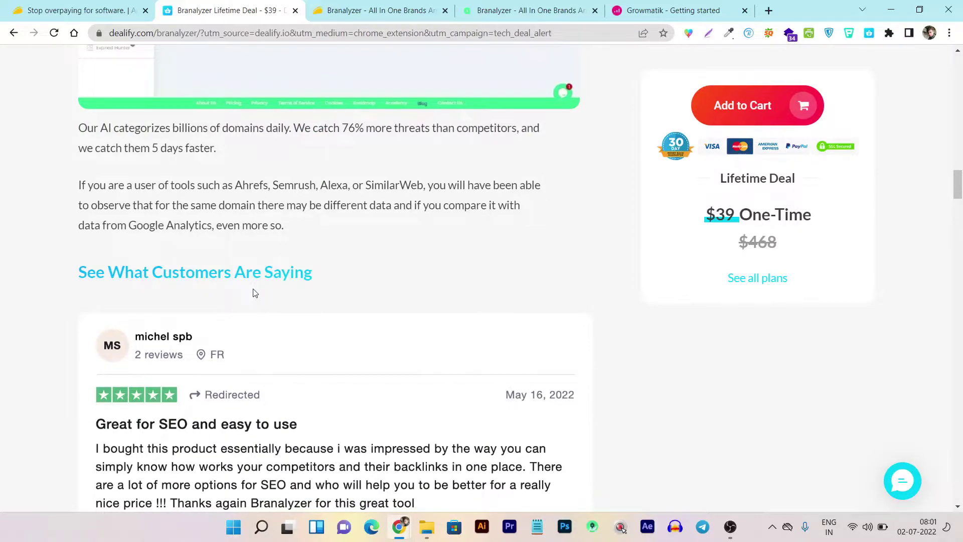
{"action": "scroll", "coordinate": [306, 305], "scroll_direction": "down", "scroll_amount": 5}
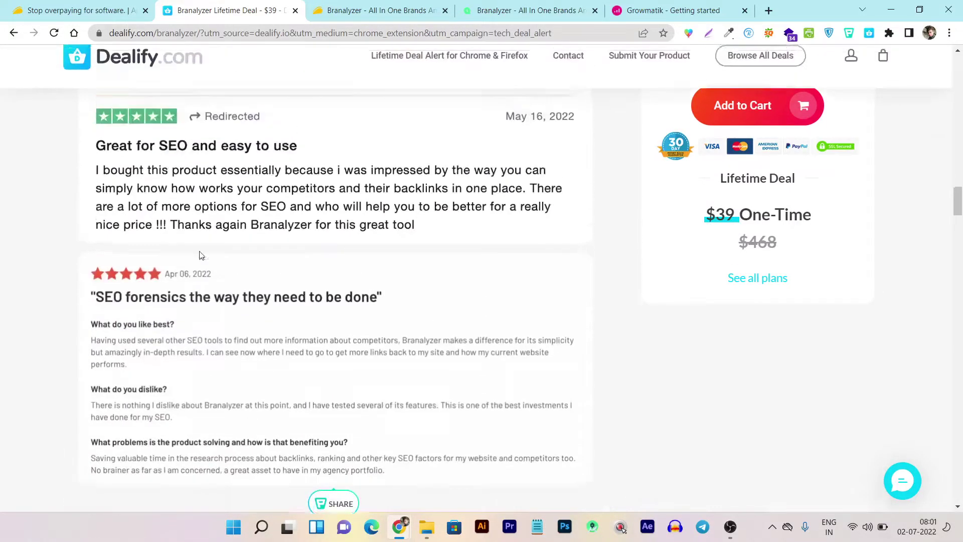
{"action": "scroll", "coordinate": [199, 255], "scroll_direction": "up", "scroll_amount": 2}
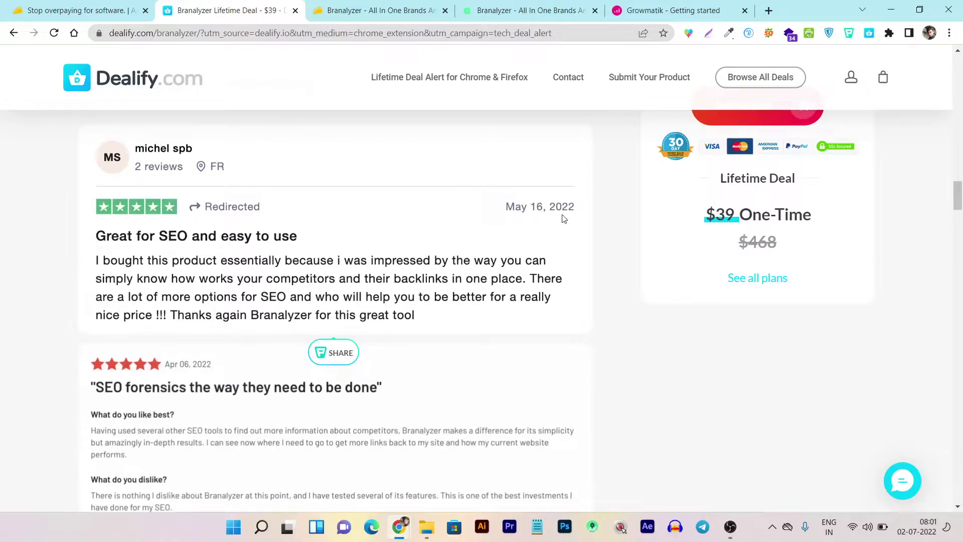
{"action": "scroll", "coordinate": [564, 219], "scroll_direction": "up", "scroll_amount": 1}
{"action": "scroll", "coordinate": [267, 230], "scroll_direction": "down", "scroll_amount": 6}
{"action": "scroll", "coordinate": [134, 236], "scroll_direction": "up", "scroll_amount": 3}
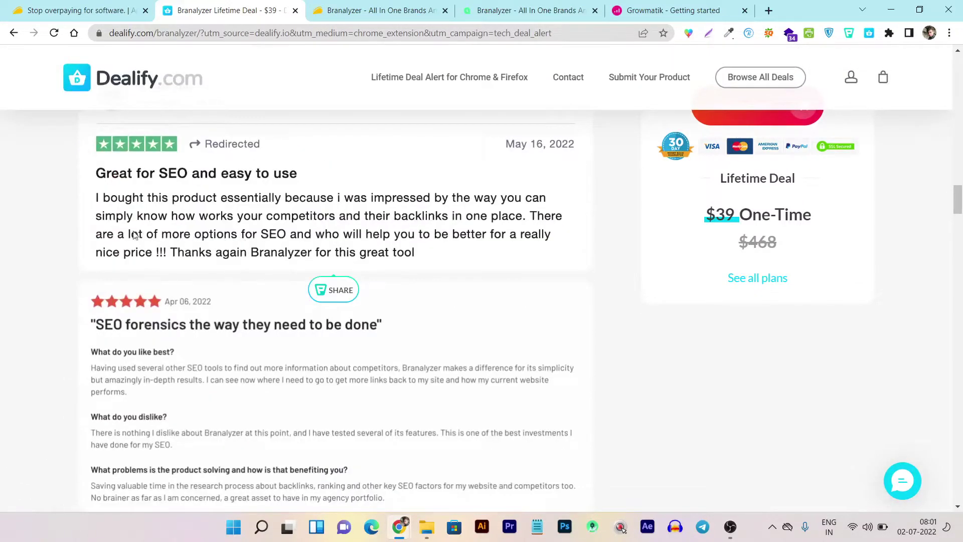
{"action": "scroll", "coordinate": [271, 286], "scroll_direction": "up", "scroll_amount": 3}
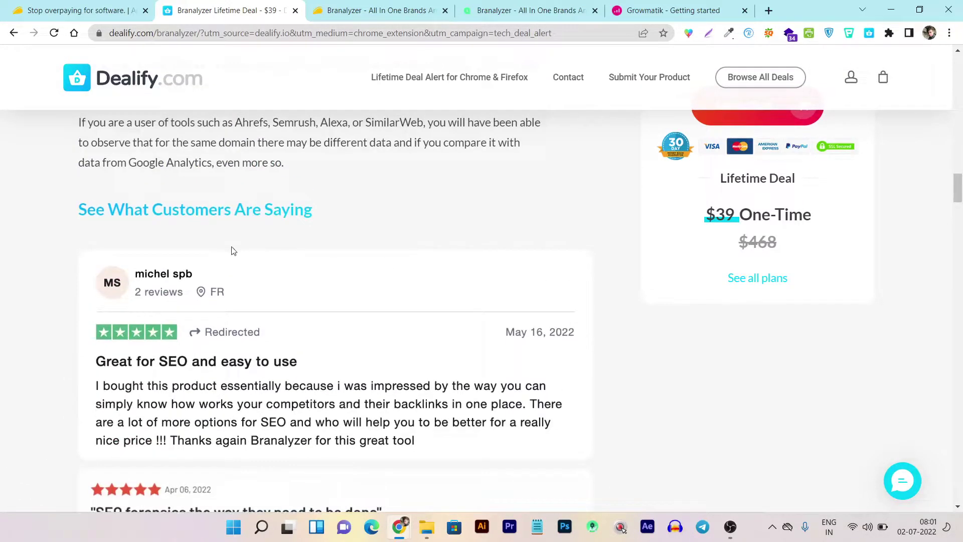
{"action": "scroll", "coordinate": [270, 307], "scroll_direction": "down", "scroll_amount": 6}
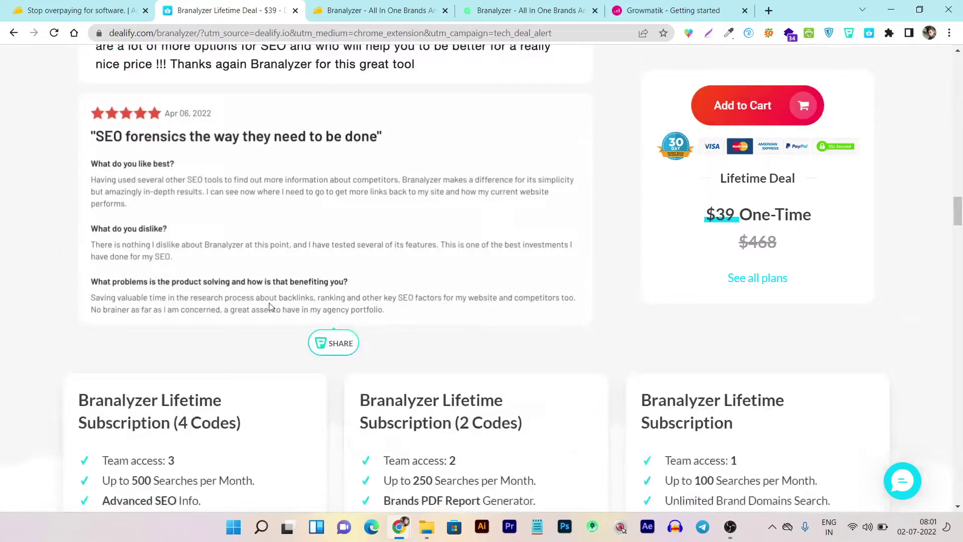
{"action": "scroll", "coordinate": [269, 307], "scroll_direction": "down", "scroll_amount": 4}
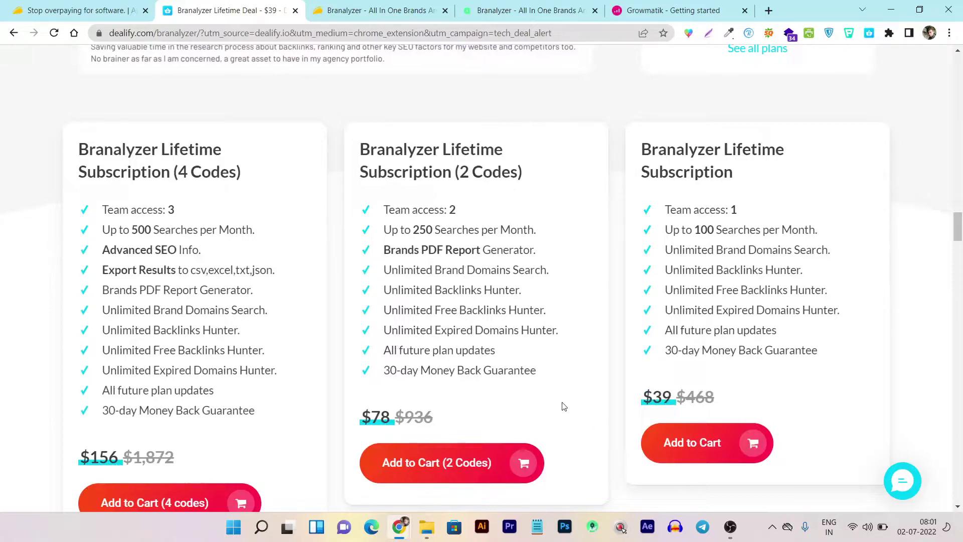
{"action": "left_click_drag", "start_coordinate": [692, 235], "coordinate": [792, 231]}
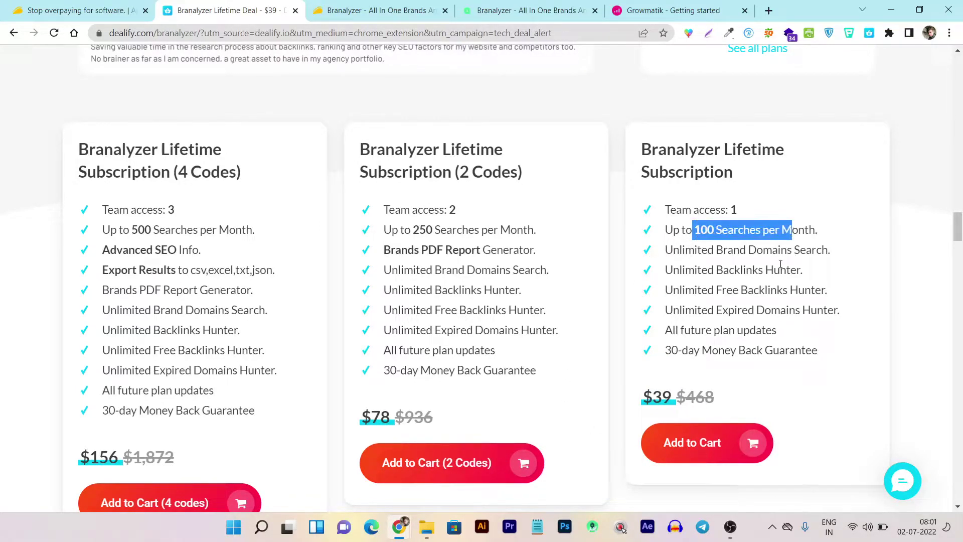
{"action": "left_click", "coordinate": [686, 252]}
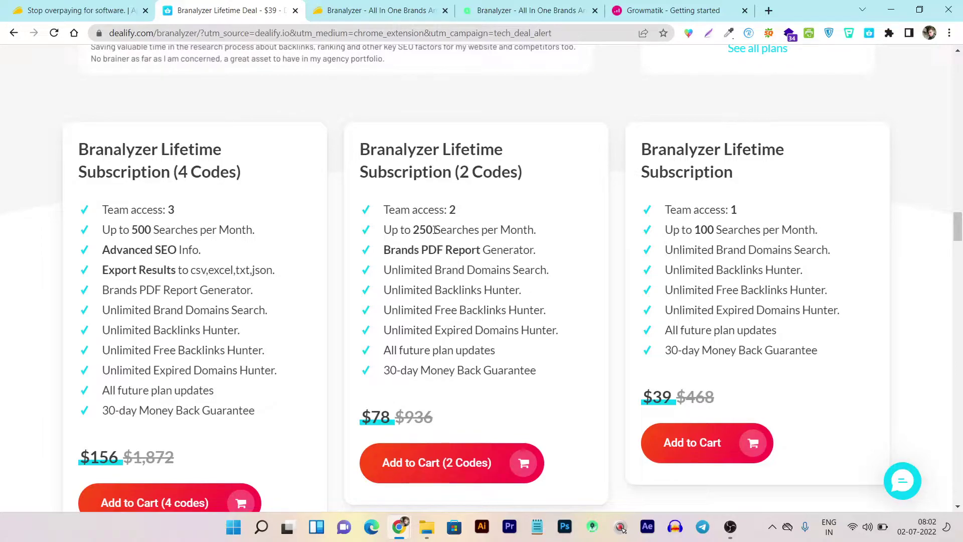
{"action": "left_click_drag", "start_coordinate": [449, 210], "coordinate": [460, 212]}
{"action": "left_click_drag", "start_coordinate": [414, 231], "coordinate": [435, 229]}
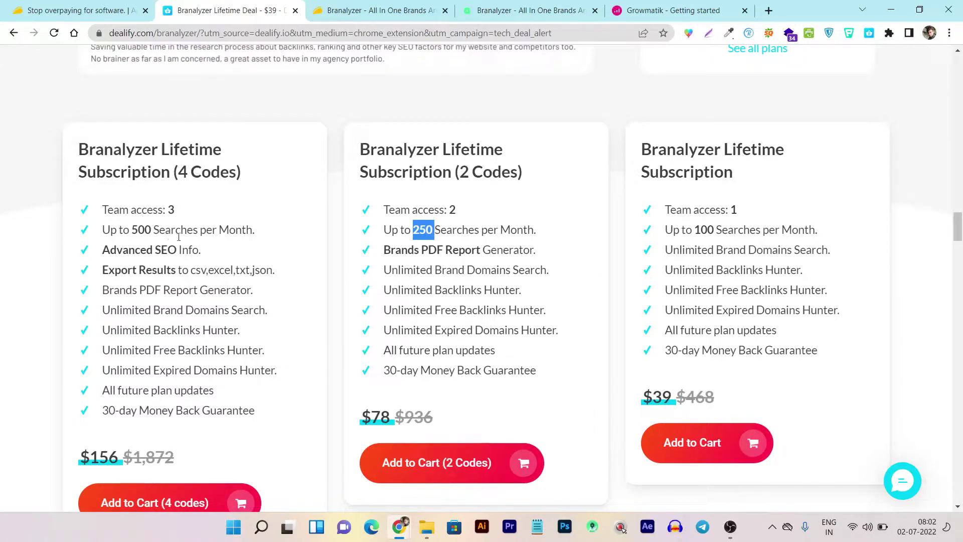
{"action": "scroll", "coordinate": [201, 385], "scroll_direction": "down", "scroll_amount": 4}
{"action": "scroll", "coordinate": [191, 383], "scroll_direction": "up", "scroll_amount": 3}
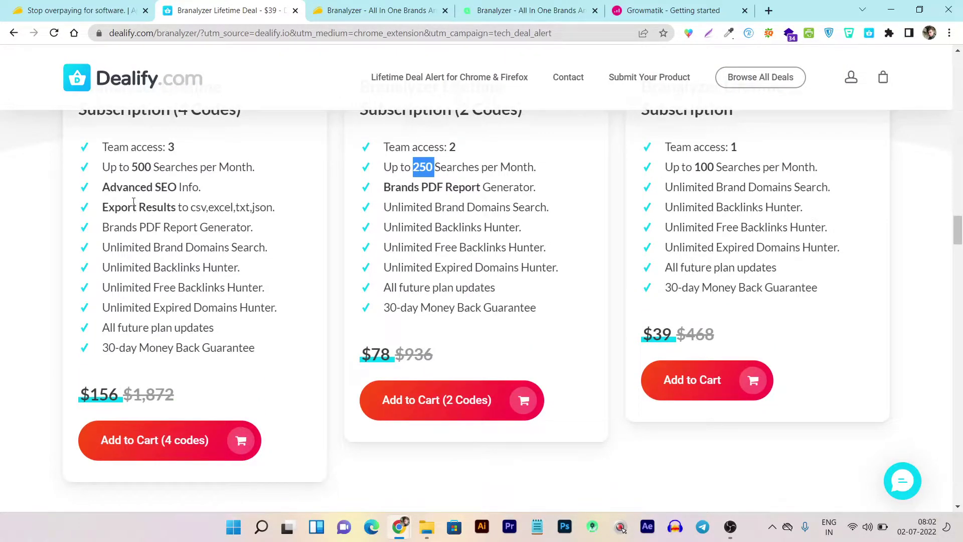
{"action": "scroll", "coordinate": [133, 202], "scroll_direction": "up", "scroll_amount": 1}
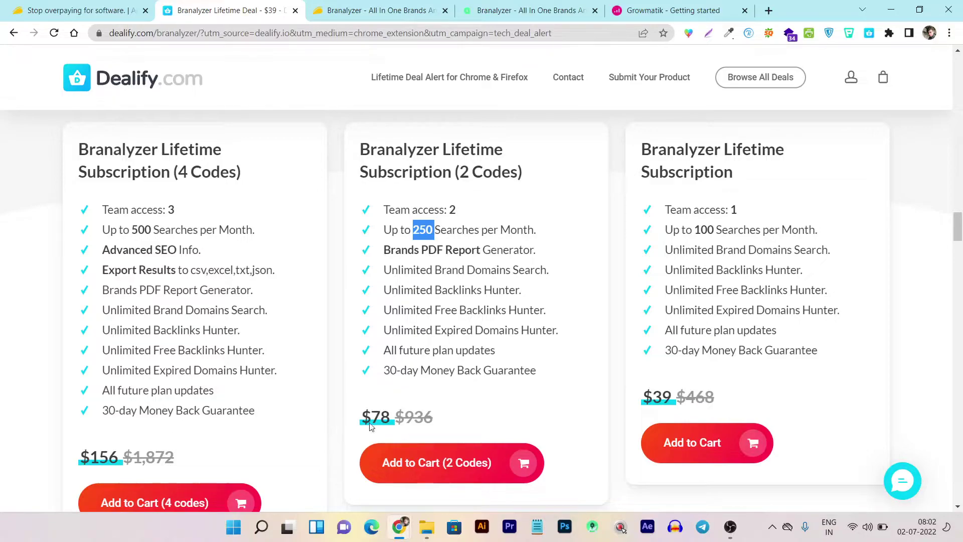
{"action": "left_click", "coordinate": [376, 10]}
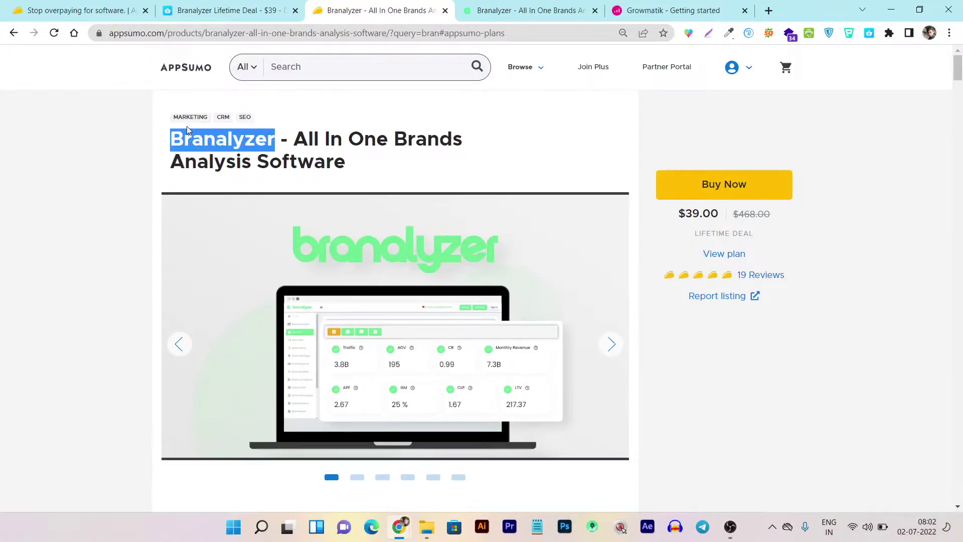
Step: Scroll through AppSumo's Branalyzer Plans and Features, then switch to the Branalyzer app
{"action": "left_click", "coordinate": [712, 254]}
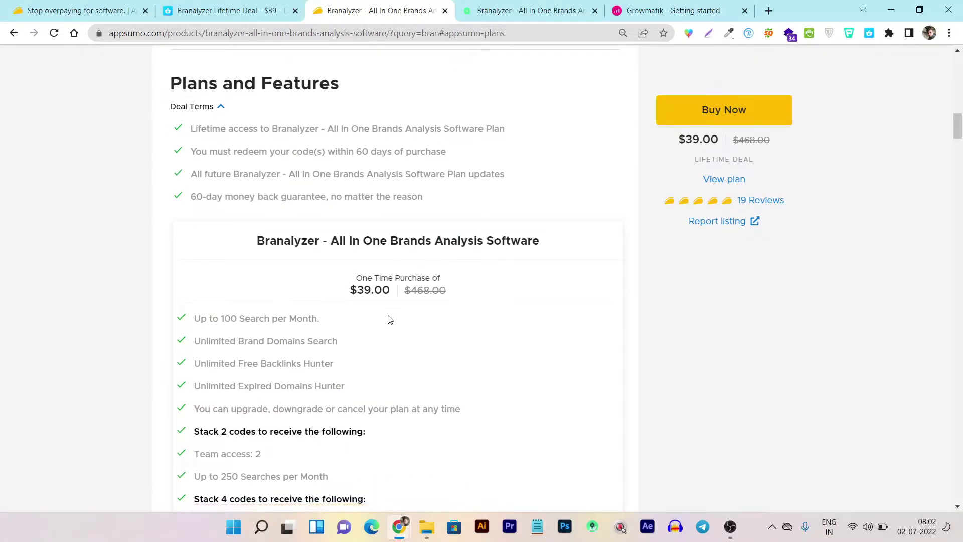
{"action": "scroll", "coordinate": [390, 320], "scroll_direction": "down", "scroll_amount": 5}
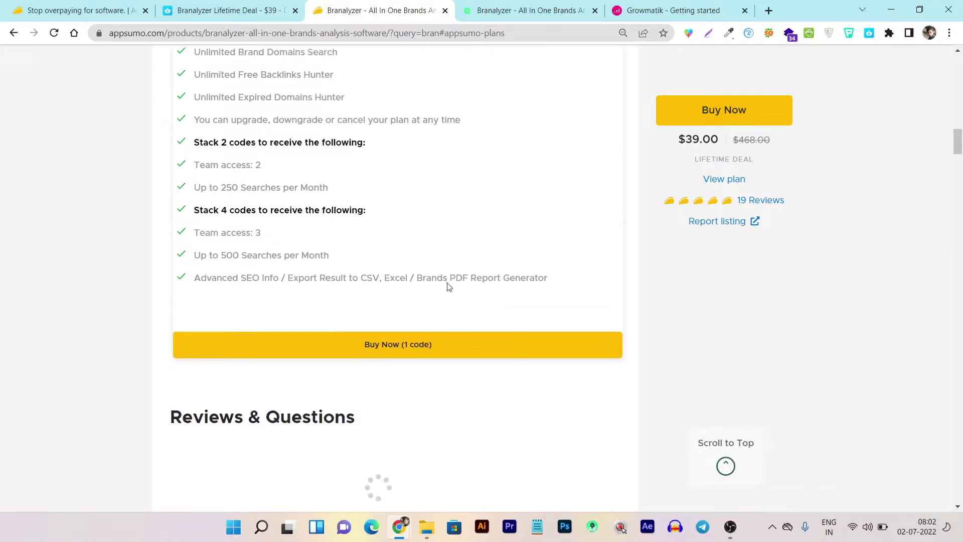
{"action": "scroll", "coordinate": [449, 286], "scroll_direction": "up", "scroll_amount": 7}
{"action": "scroll", "coordinate": [460, 256], "scroll_direction": "up", "scroll_amount": 11}
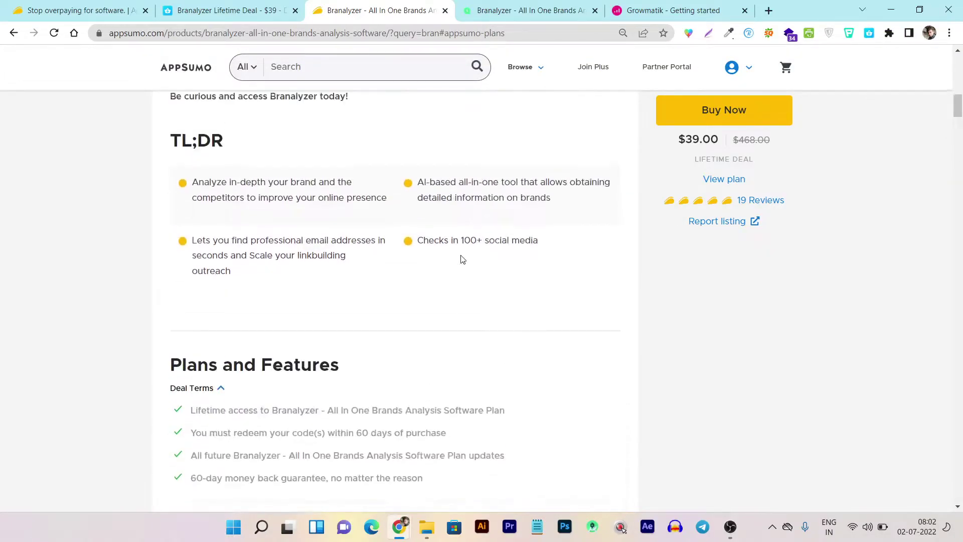
{"action": "scroll", "coordinate": [580, 289], "scroll_direction": "up", "scroll_amount": 5}
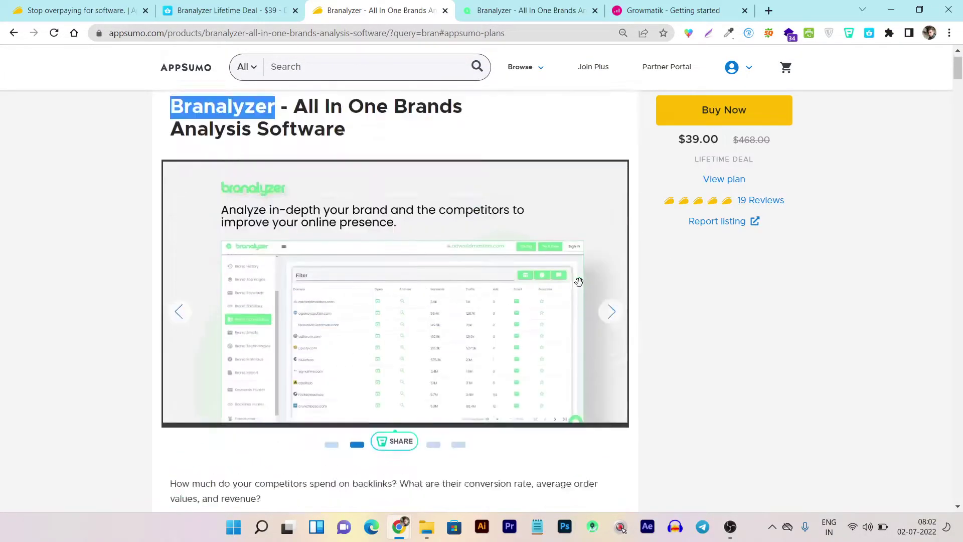
{"action": "left_click", "coordinate": [526, 7]}
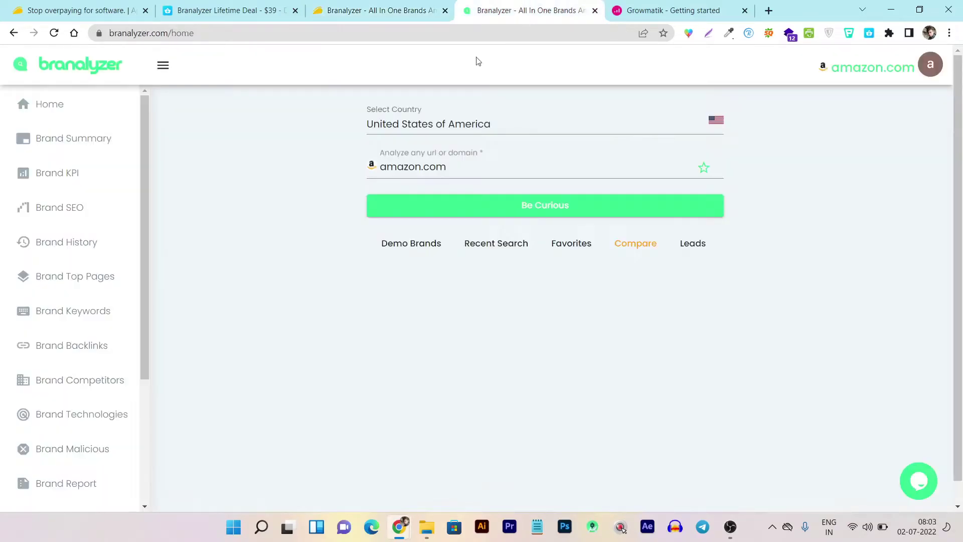
Step: From the Branalyzer home, keep United States as the country and analyze amazon.com with Be Curious
{"action": "left_click", "coordinate": [46, 115]}
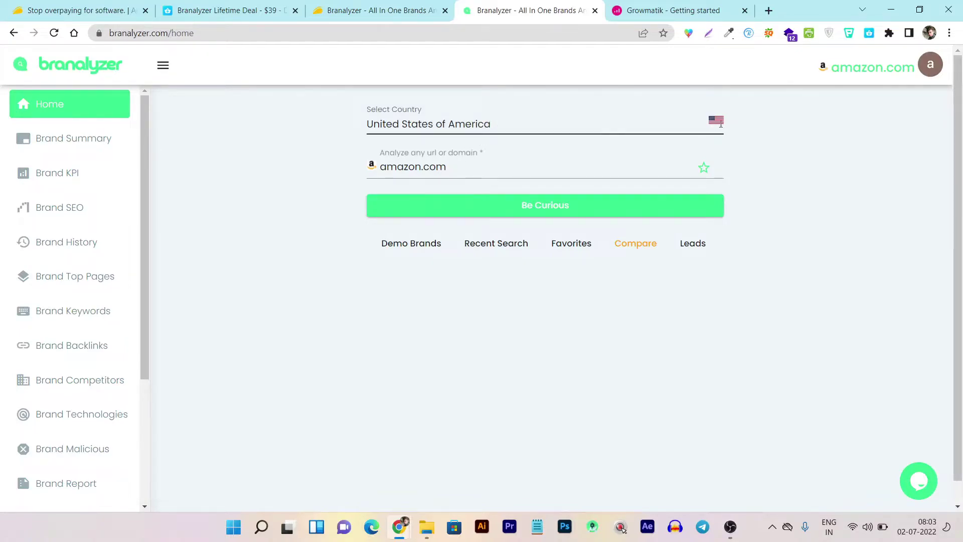
{"action": "left_click", "coordinate": [721, 124]}
{"action": "scroll", "coordinate": [654, 200], "scroll_direction": "down", "scroll_amount": 15}
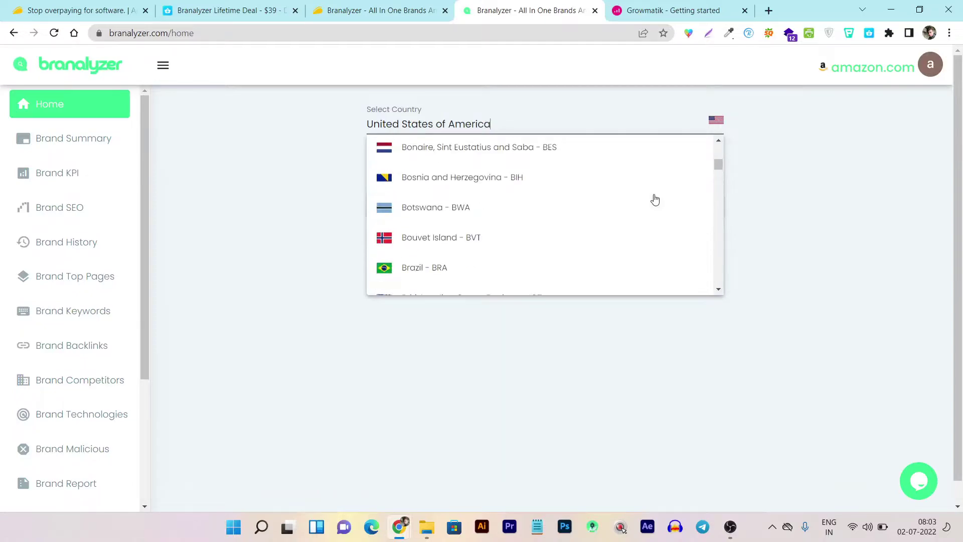
{"action": "scroll", "coordinate": [655, 221], "scroll_direction": "up", "scroll_amount": 4}
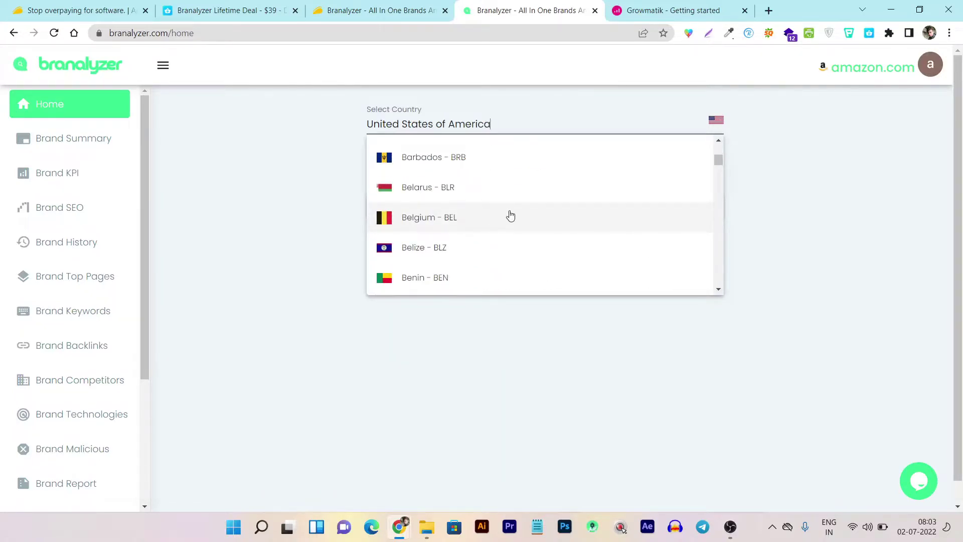
{"action": "left_click", "coordinate": [330, 192]}
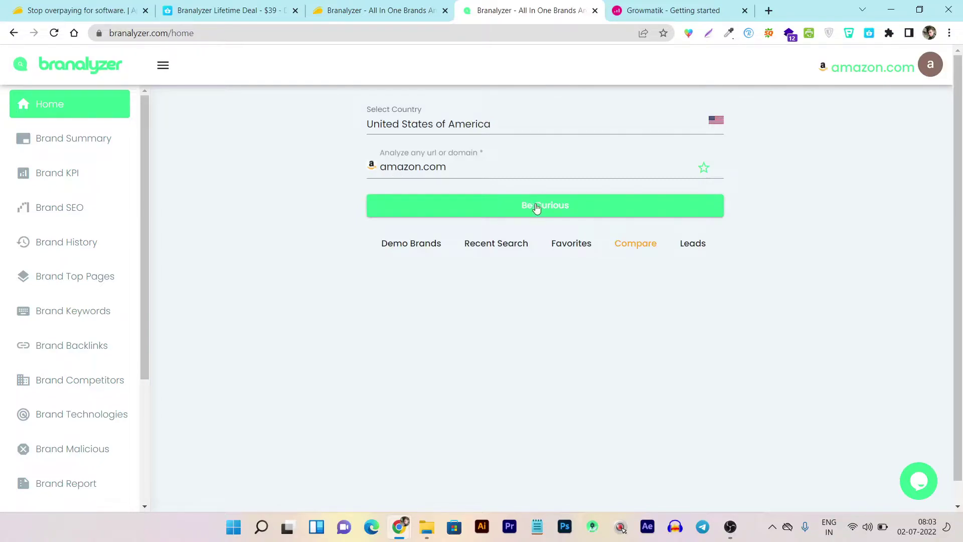
{"action": "left_click", "coordinate": [552, 213]}
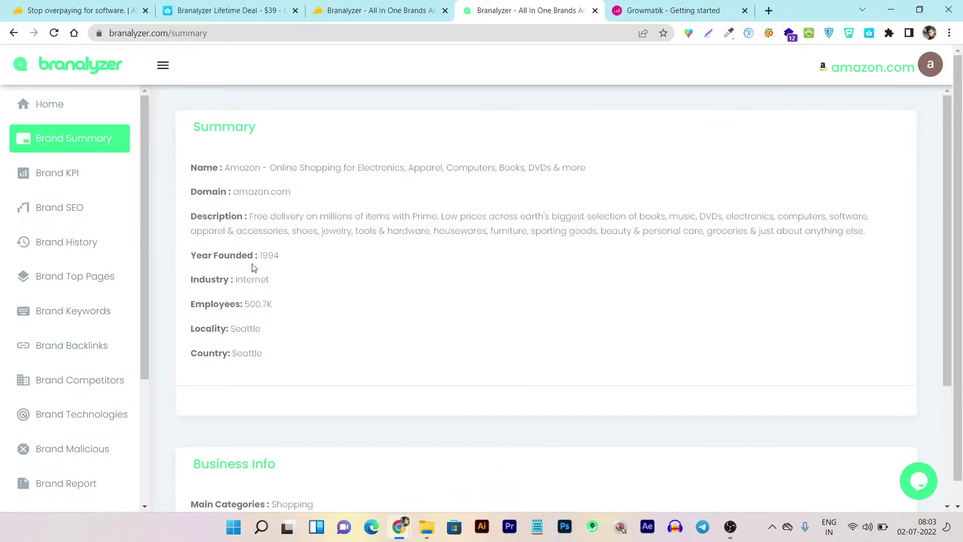
{"action": "scroll", "coordinate": [287, 280], "scroll_direction": "down", "scroll_amount": 3}
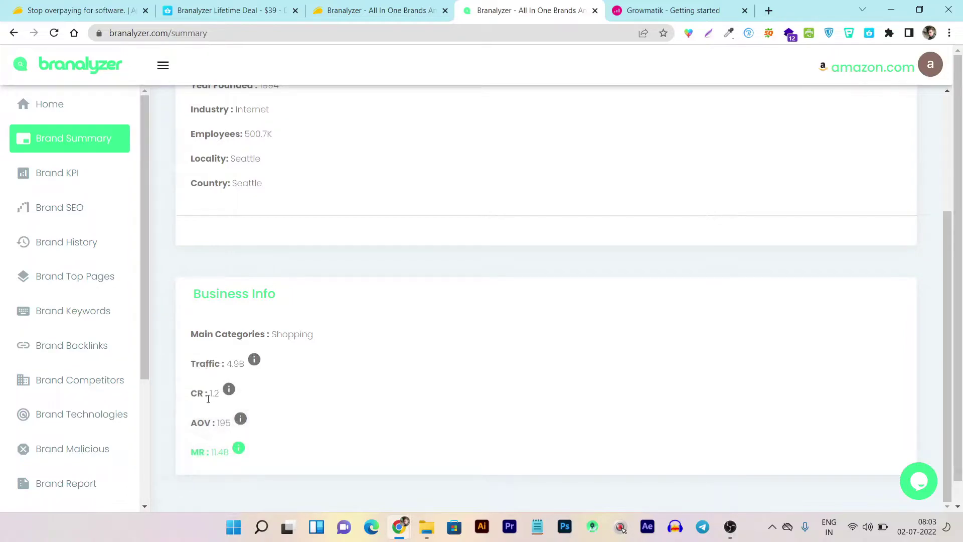
{"action": "mouse_move", "coordinate": [229, 389]}
{"action": "scroll", "coordinate": [396, 286], "scroll_direction": "up", "scroll_amount": 4}
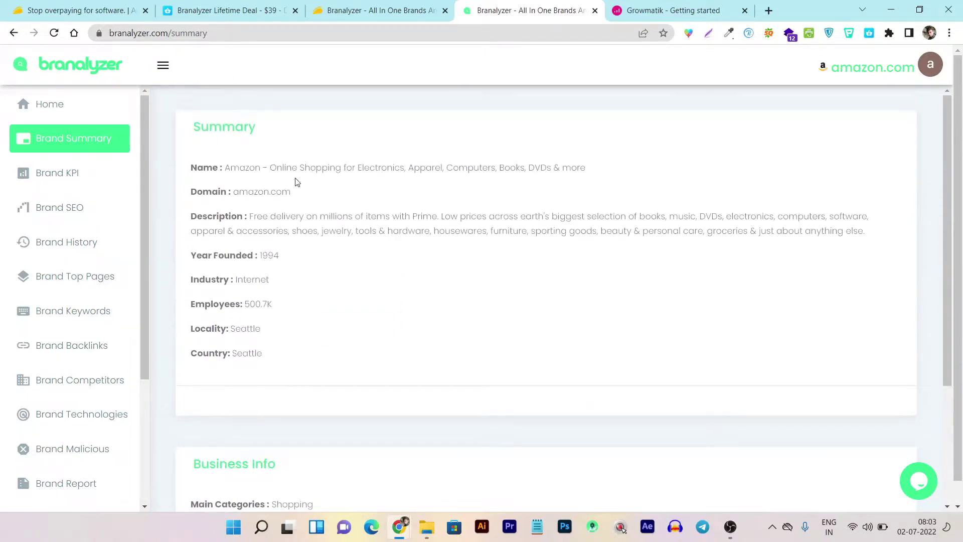
Step: Review amazon.com's Brand KPI and its MOZ and Majestic SEO figures, then open its Domain History
{"action": "left_click", "coordinate": [91, 182]}
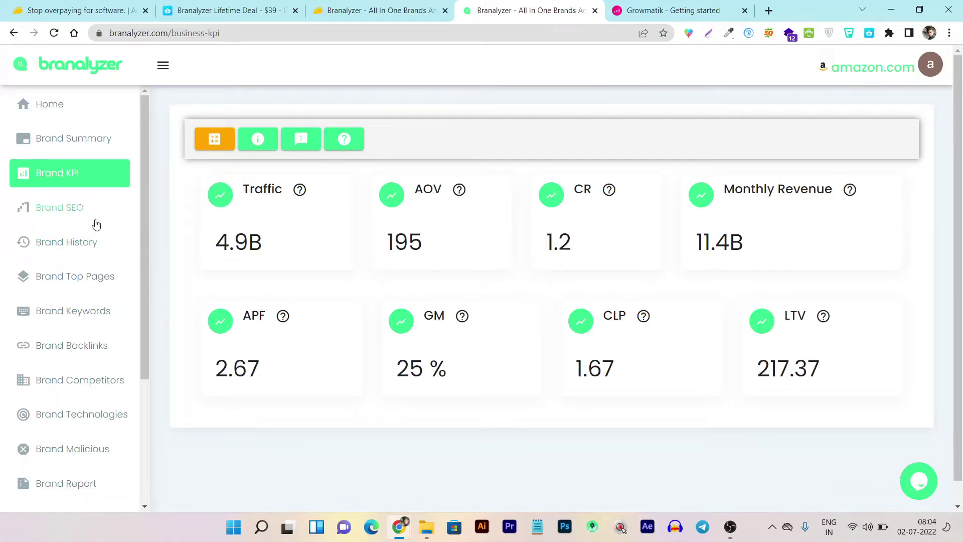
{"action": "left_click", "coordinate": [54, 213]}
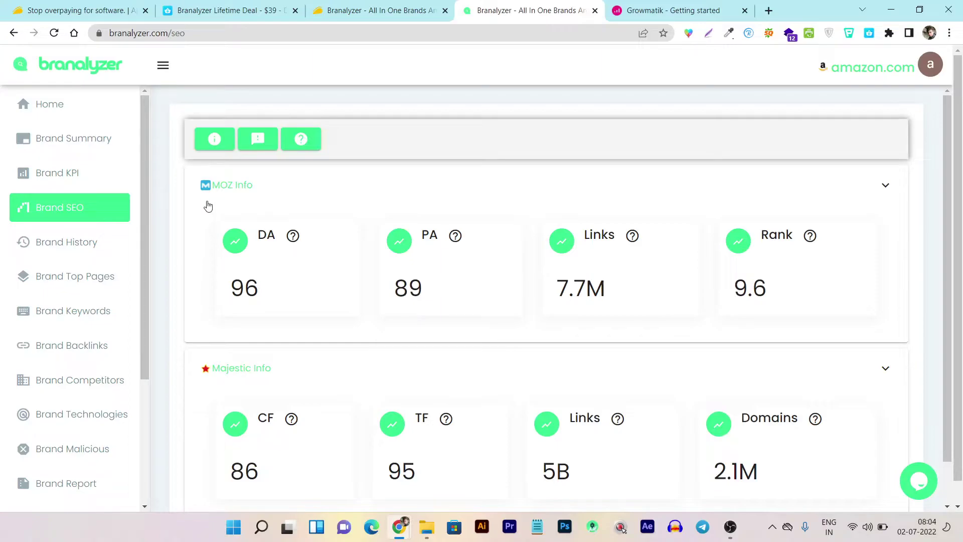
{"action": "scroll", "coordinate": [602, 306], "scroll_direction": "down", "scroll_amount": 1}
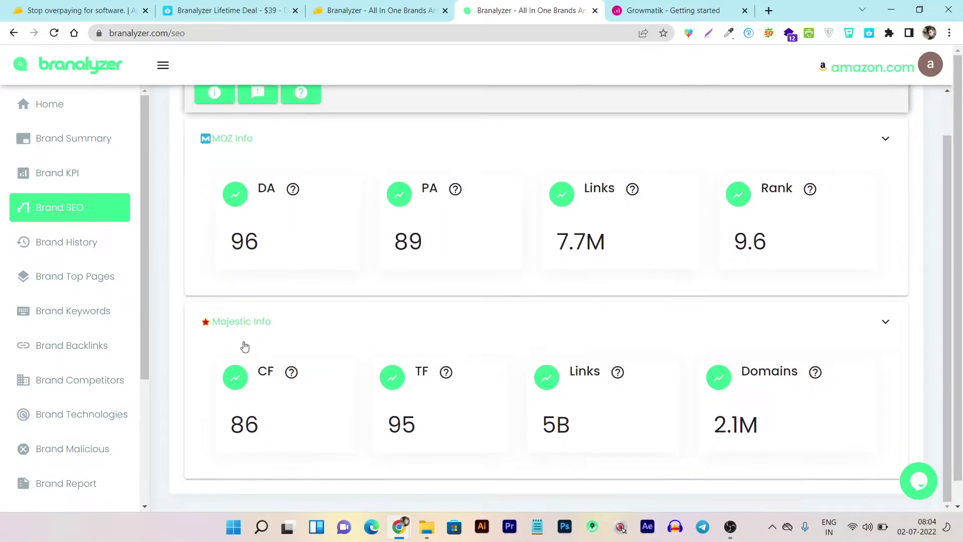
{"action": "scroll", "coordinate": [512, 336], "scroll_direction": "up", "scroll_amount": 1}
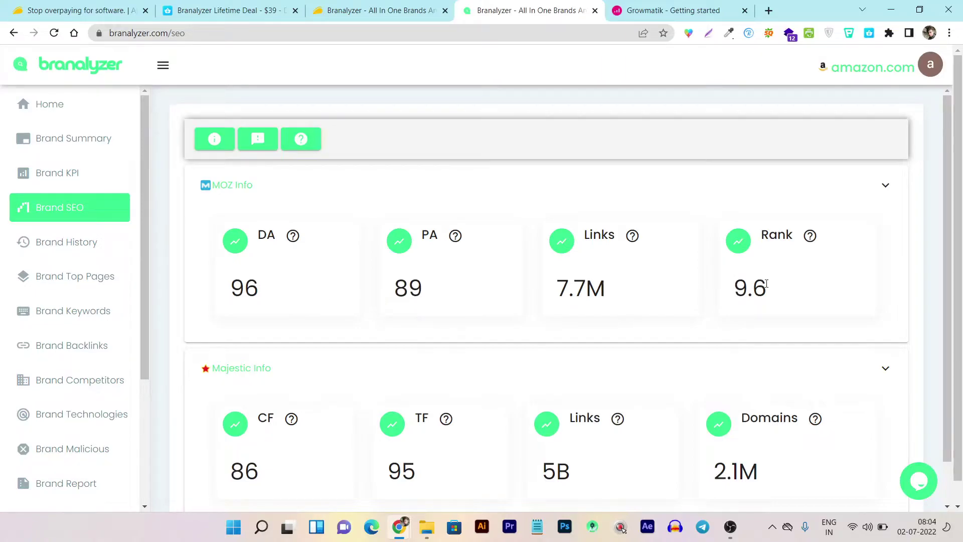
{"action": "scroll", "coordinate": [552, 365], "scroll_direction": "down", "scroll_amount": 1}
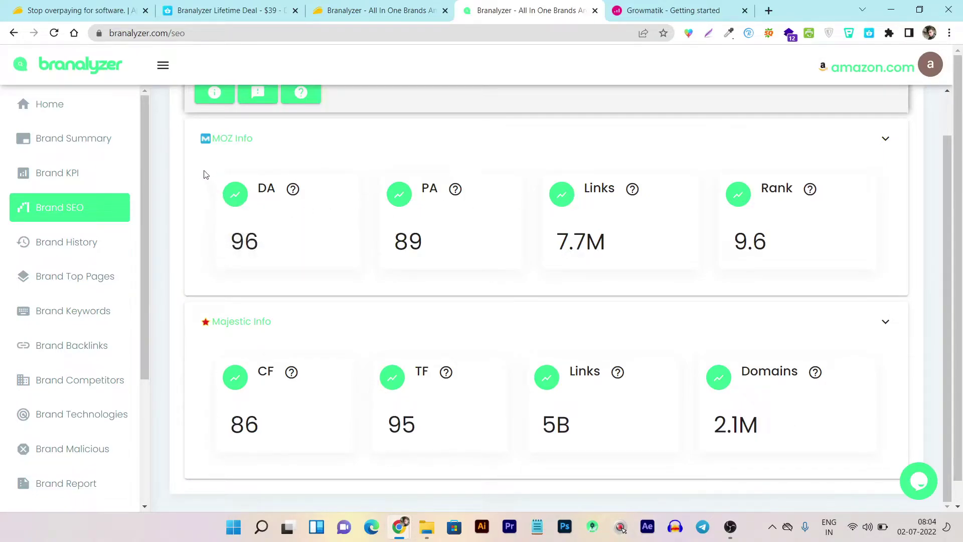
{"action": "left_click", "coordinate": [61, 253]}
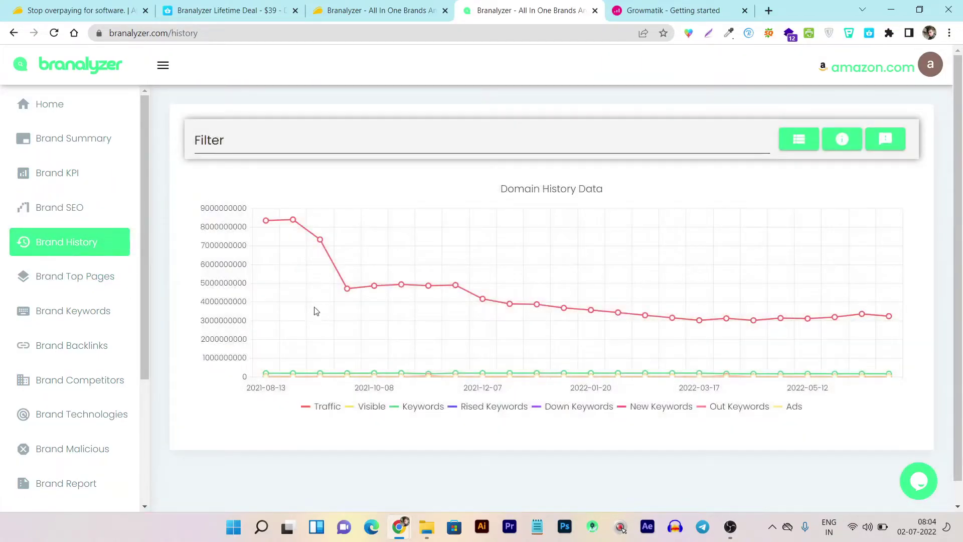
Step: Open amazon.com's Brand Top Pages table and scroll down to its pagination
{"action": "mouse_move", "coordinate": [267, 225]}
{"action": "left_click", "coordinate": [87, 282]}
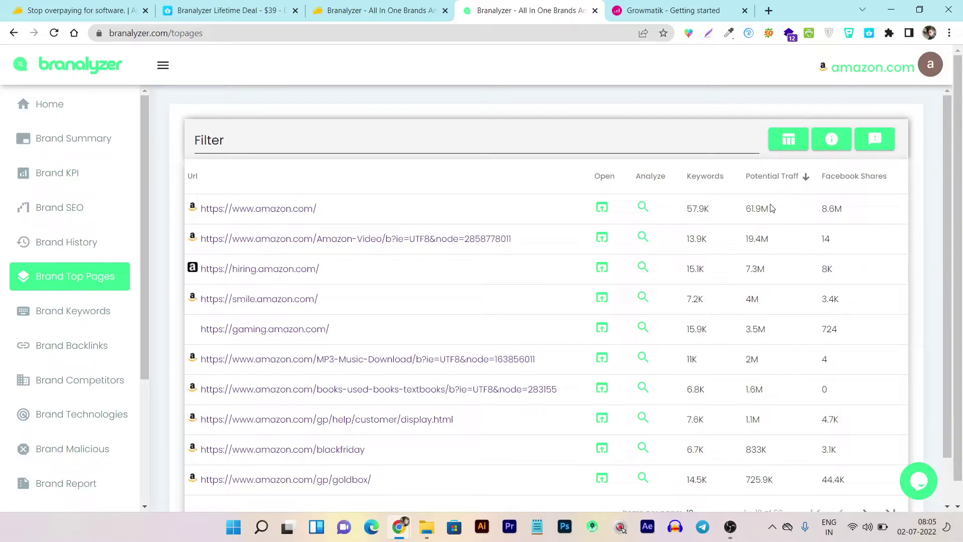
{"action": "scroll", "coordinate": [514, 267], "scroll_direction": "down", "scroll_amount": 1}
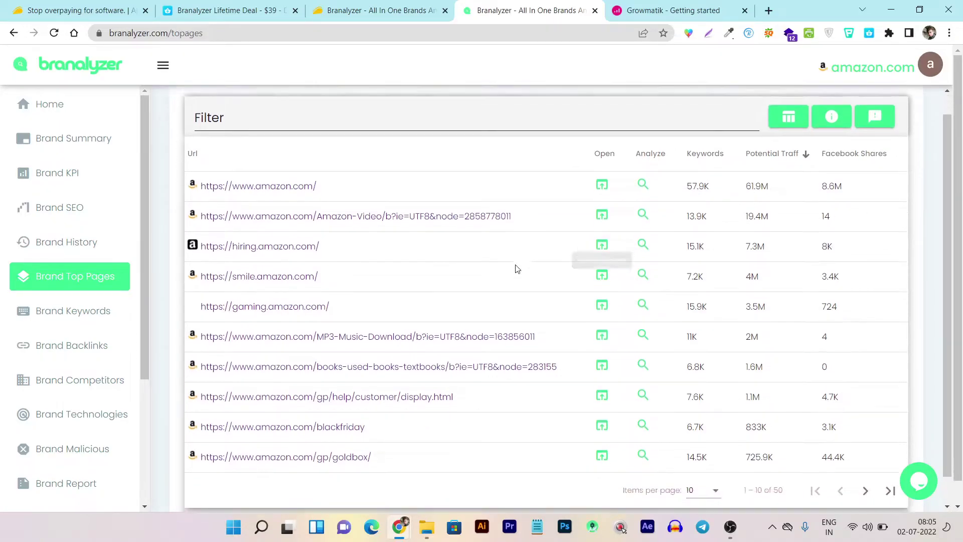
{"action": "scroll", "coordinate": [552, 321], "scroll_direction": "up", "scroll_amount": 1}
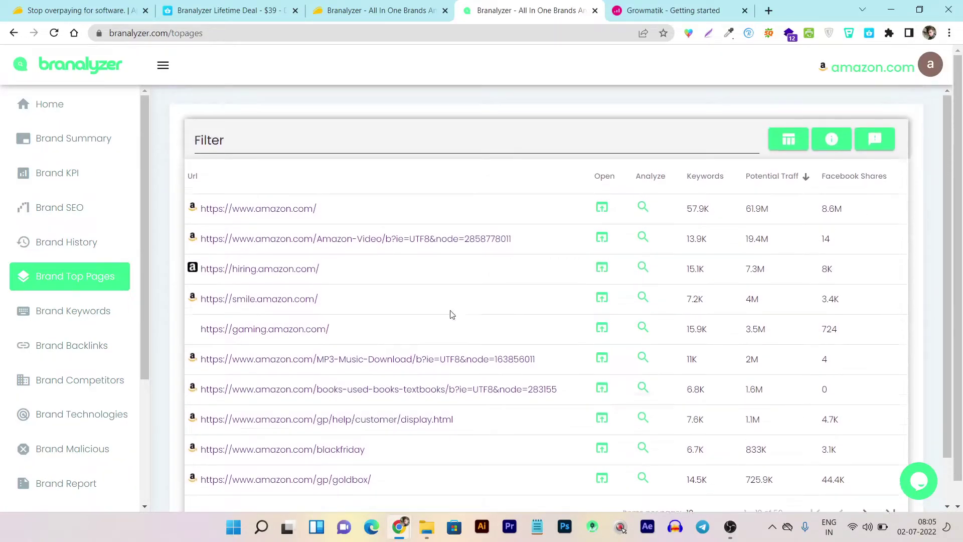
Step: Open amazon.com's Brand Keywords table, scroll across it, and analyze 'rossi nail gel review'
{"action": "left_click", "coordinate": [61, 316]}
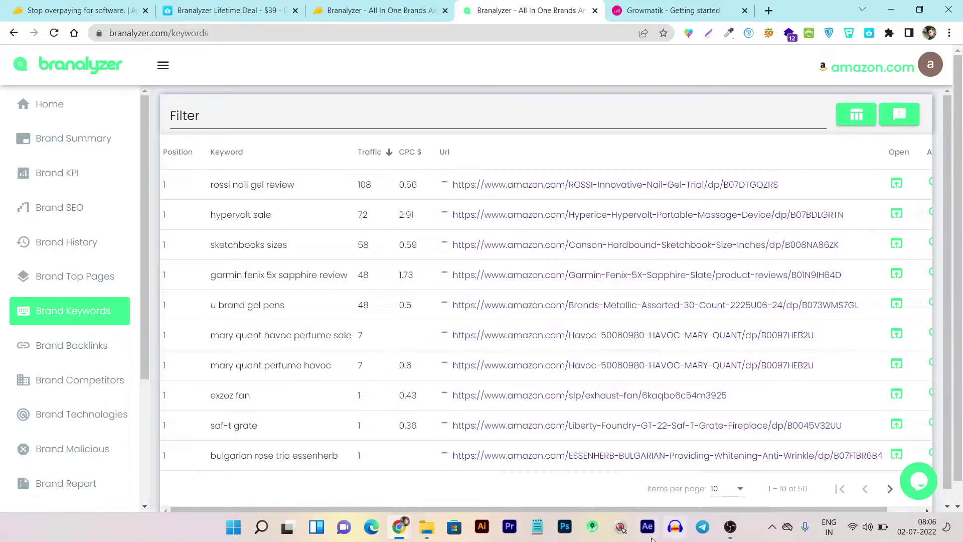
{"action": "left_click_drag", "start_coordinate": [520, 509], "coordinate": [628, 507]}
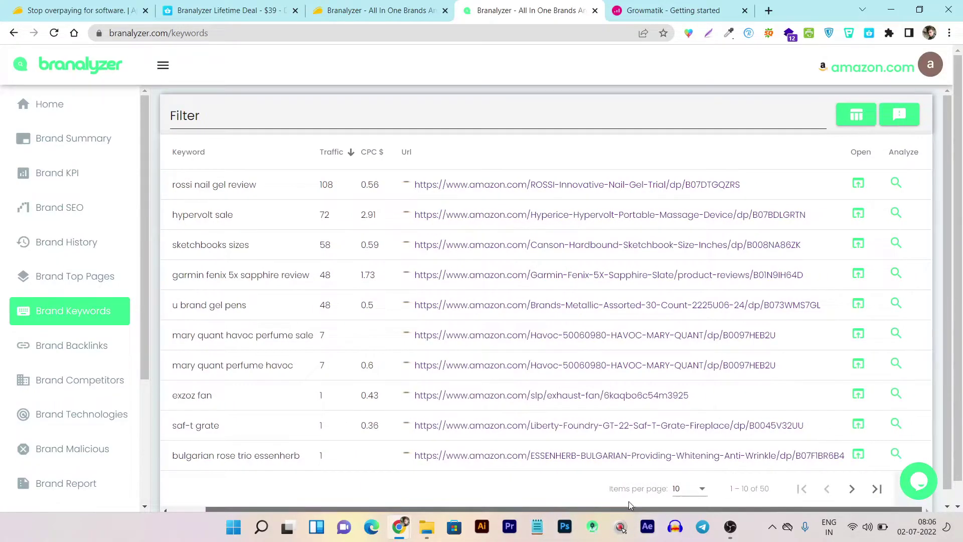
{"action": "left_click", "coordinate": [896, 184]}
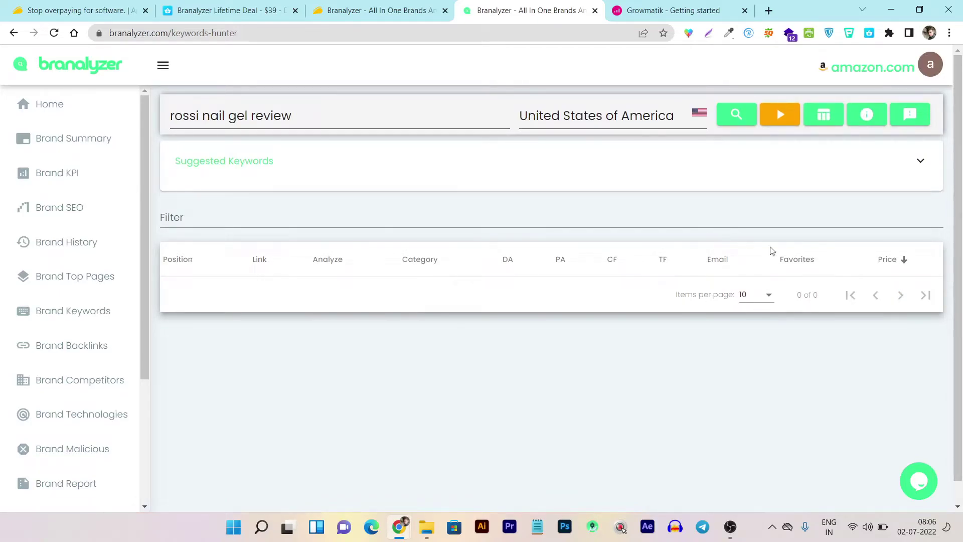
Step: Search the sites ranking for 'rossi nail gel review' and toggle Suggested Keywords, then open Brand Backlinks
{"action": "left_click", "coordinate": [737, 113]}
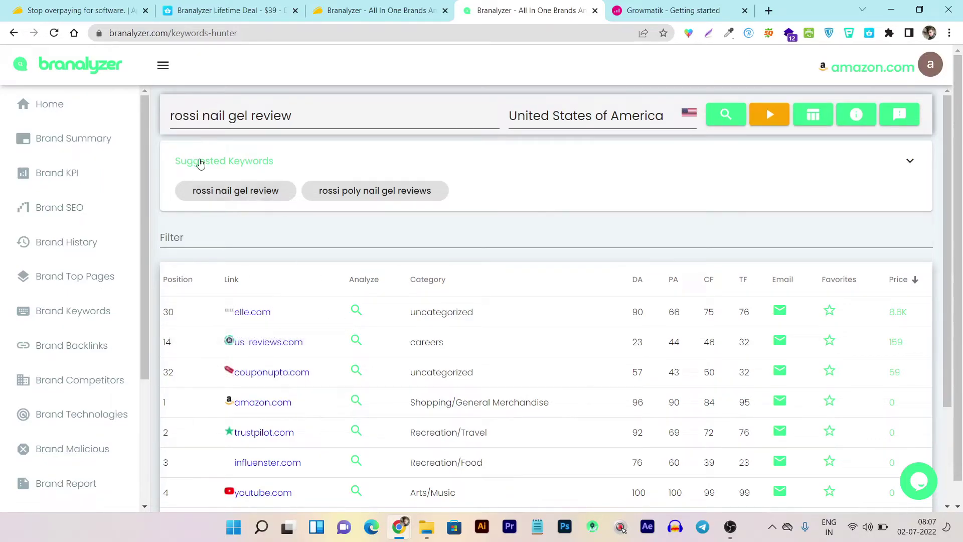
{"action": "left_click", "coordinate": [260, 188]}
{"action": "left_click", "coordinate": [912, 164]}
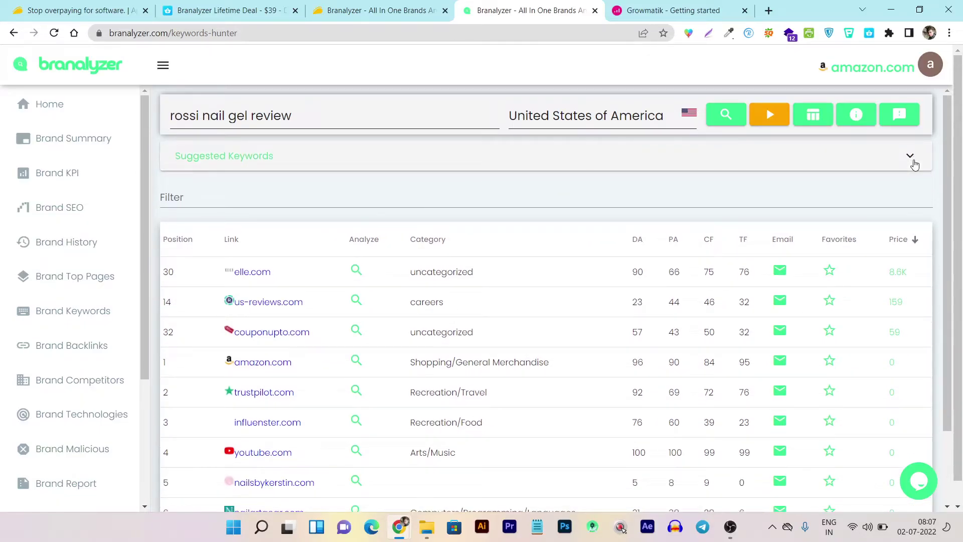
{"action": "left_click", "coordinate": [901, 160]}
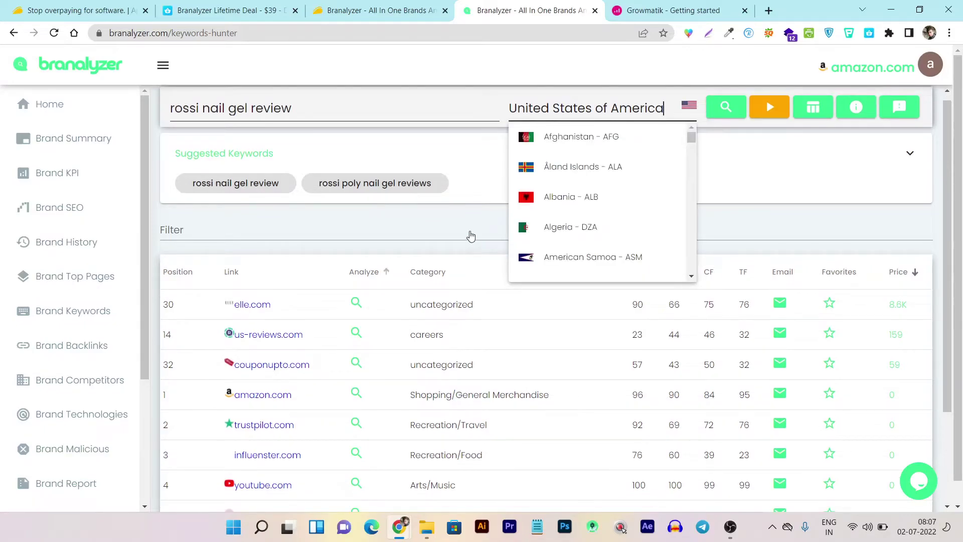
{"action": "scroll", "coordinate": [477, 292], "scroll_direction": "down", "scroll_amount": 3}
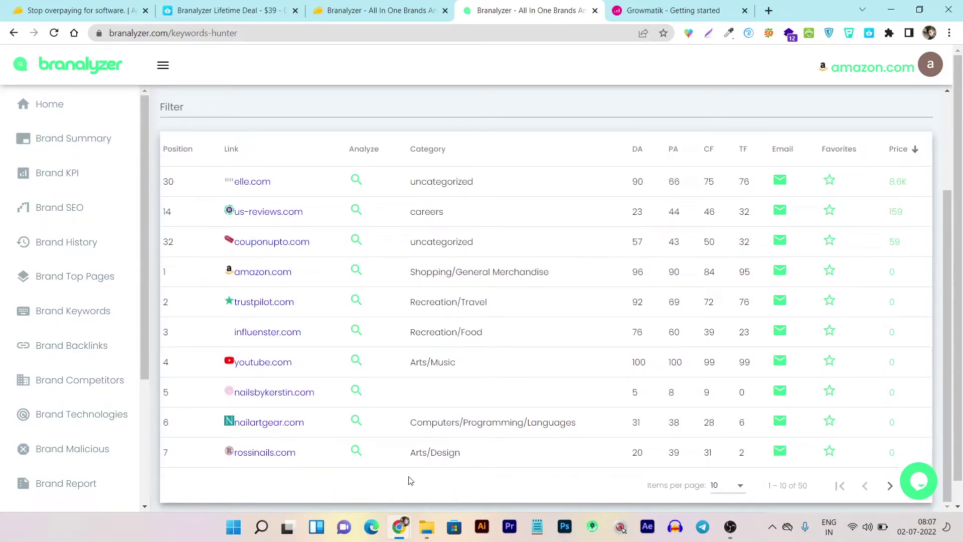
{"action": "scroll", "coordinate": [246, 411], "scroll_direction": "up", "scroll_amount": 3}
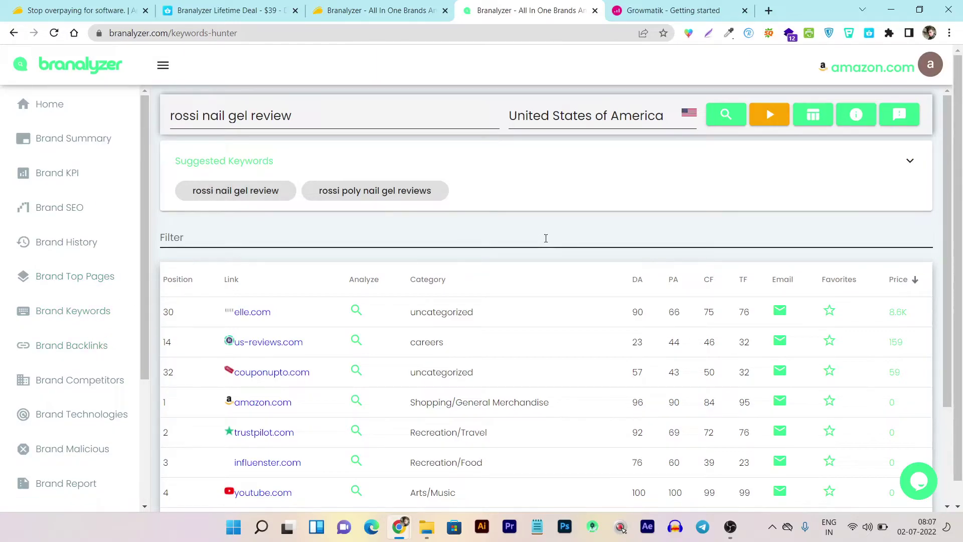
{"action": "left_click", "coordinate": [69, 351]}
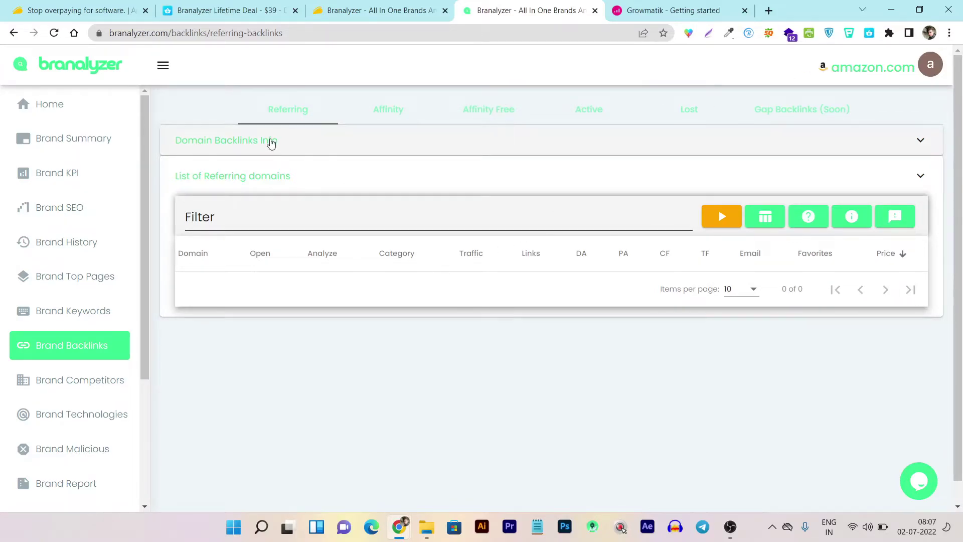
Step: Toggle the Domain Backlinks Info and Referring domains panels, then show the Affinity backlinks list
{"action": "left_click", "coordinate": [271, 142]}
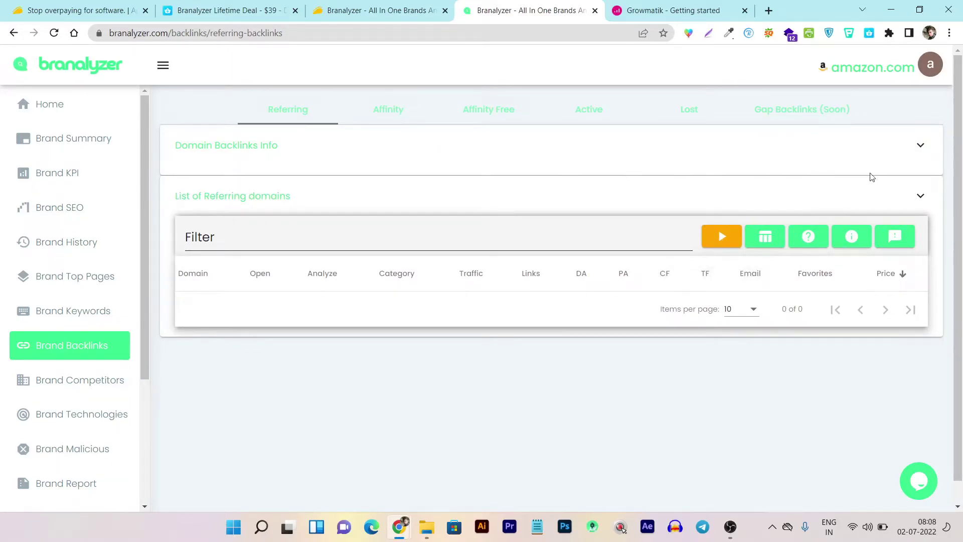
{"action": "left_click", "coordinate": [922, 145]}
{"action": "left_click", "coordinate": [925, 178]}
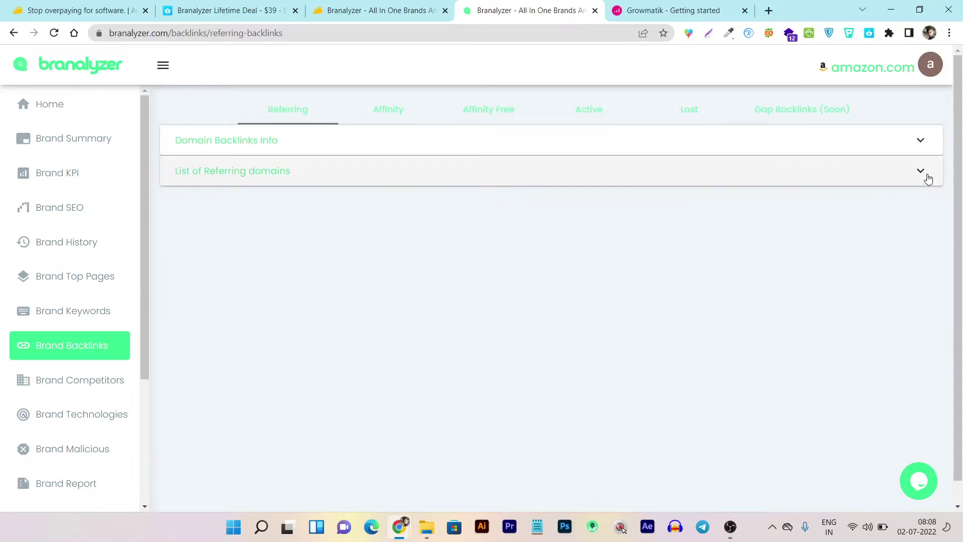
{"action": "left_click", "coordinate": [928, 179]}
{"action": "left_click", "coordinate": [578, 165]}
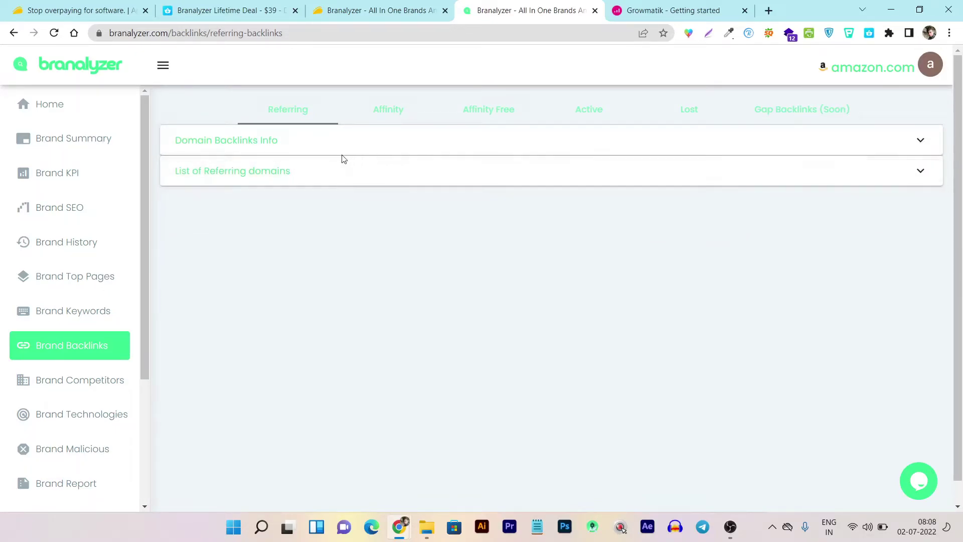
{"action": "left_click", "coordinate": [308, 149]}
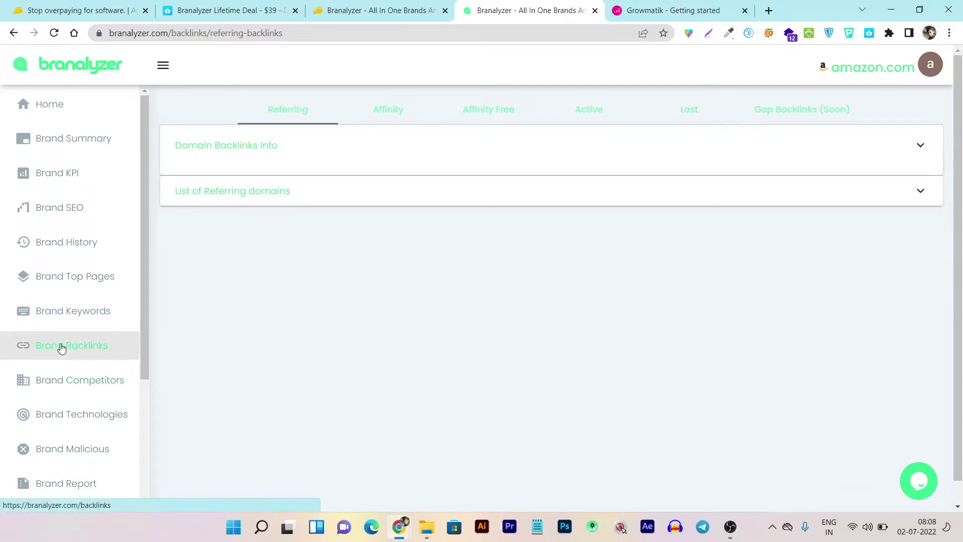
{"action": "left_click", "coordinate": [382, 119]}
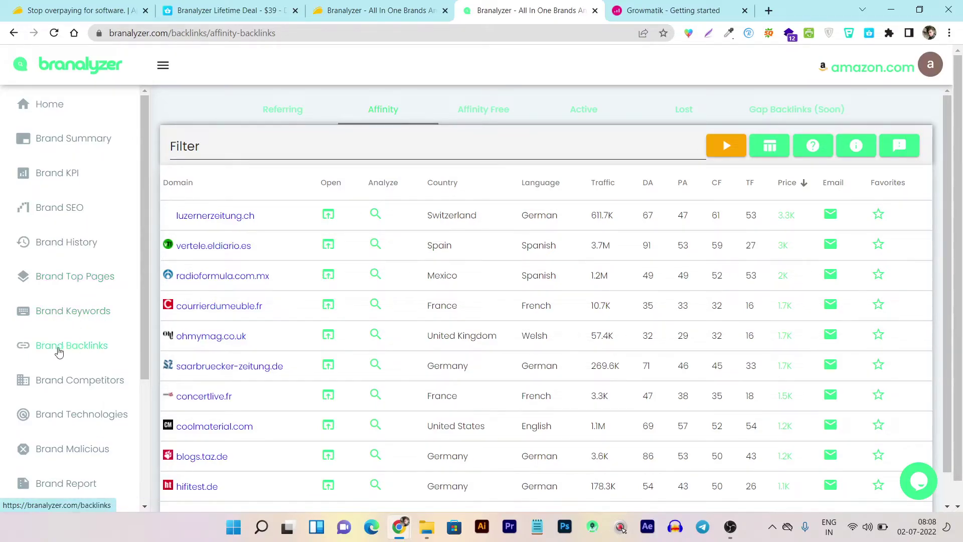
Step: Review amazon.com's competitor domains and rows-per-page choices, then open Brand Technologies, which shows none found
{"action": "left_click", "coordinate": [94, 391]}
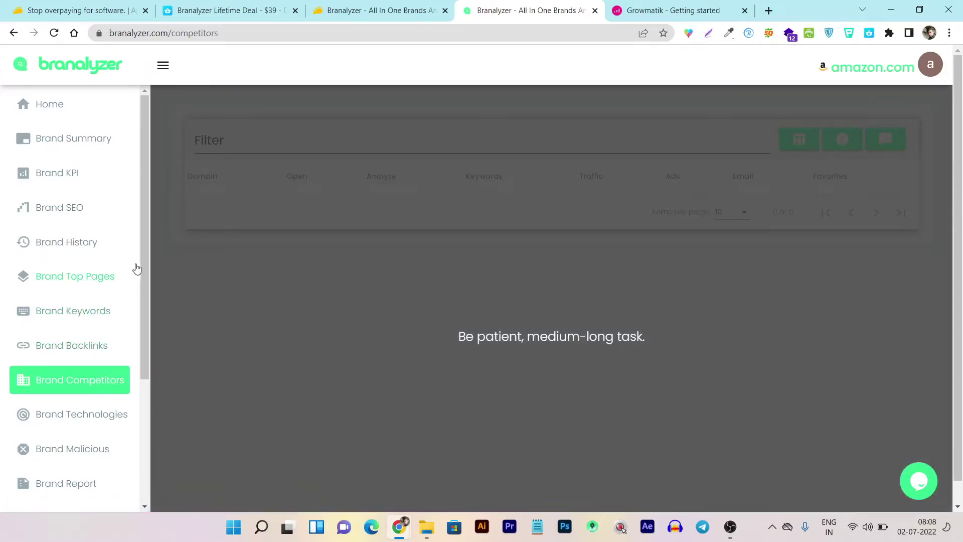
{"action": "left_click_drag", "start_coordinate": [149, 230], "coordinate": [149, 249]}
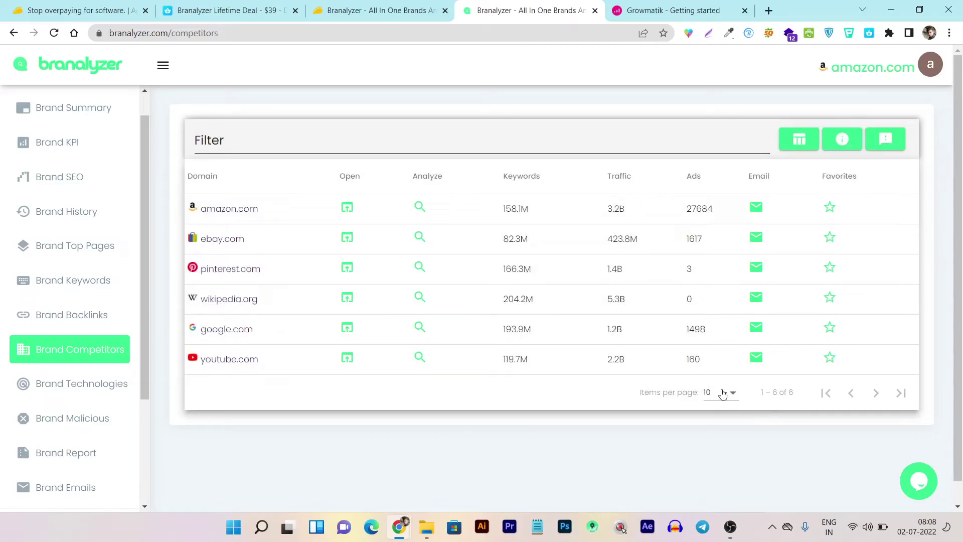
{"action": "left_click", "coordinate": [722, 393]}
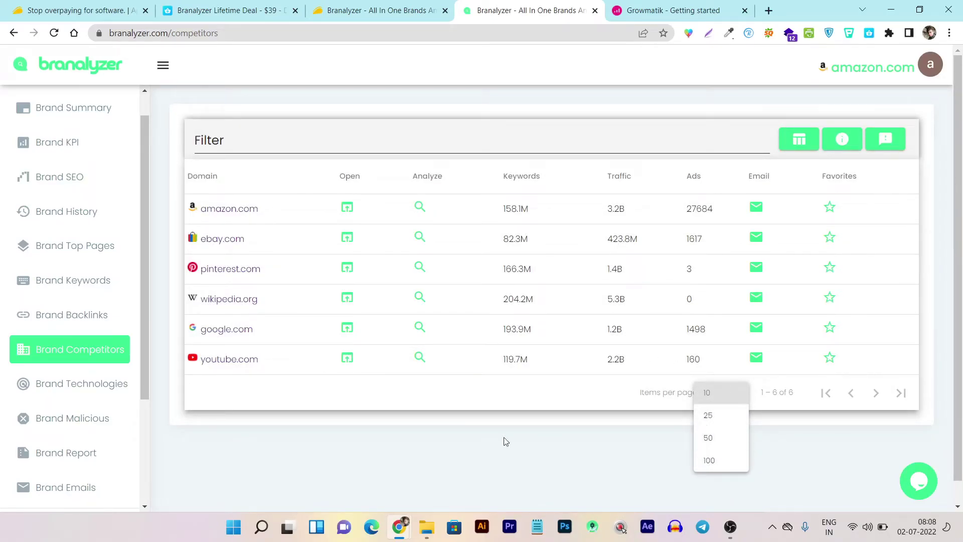
{"action": "left_click", "coordinate": [144, 415]}
{"action": "left_click", "coordinate": [67, 396]}
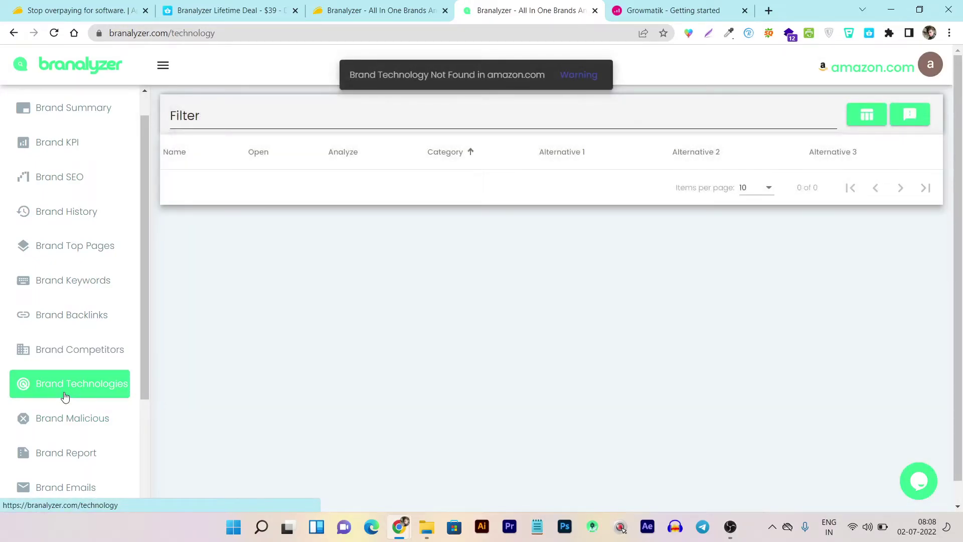
Step: Open Brand Malicious for amazon.com: risk score 0, domain rank 17, Shopping category, all threat flags false
{"action": "left_click", "coordinate": [77, 418]}
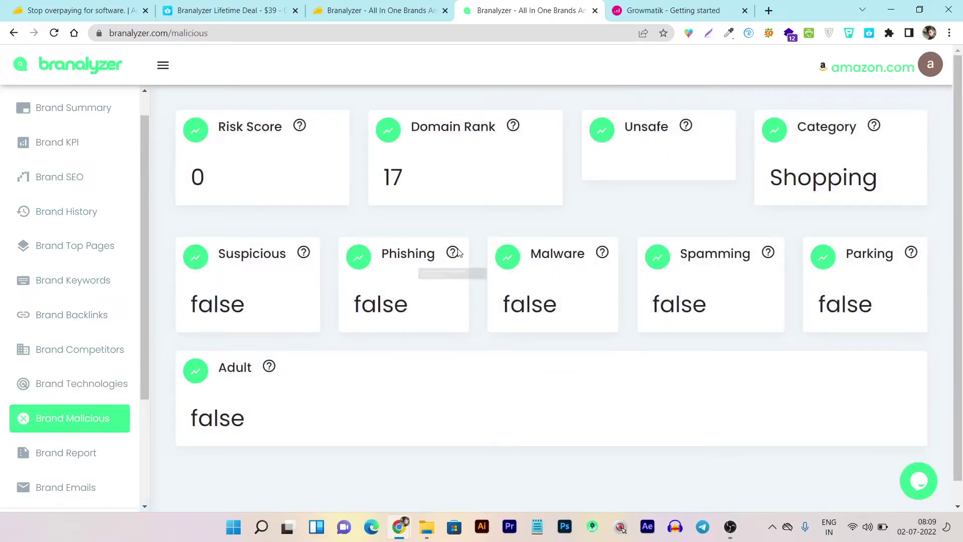
{"action": "scroll", "coordinate": [107, 451], "scroll_direction": "down", "scroll_amount": 1}
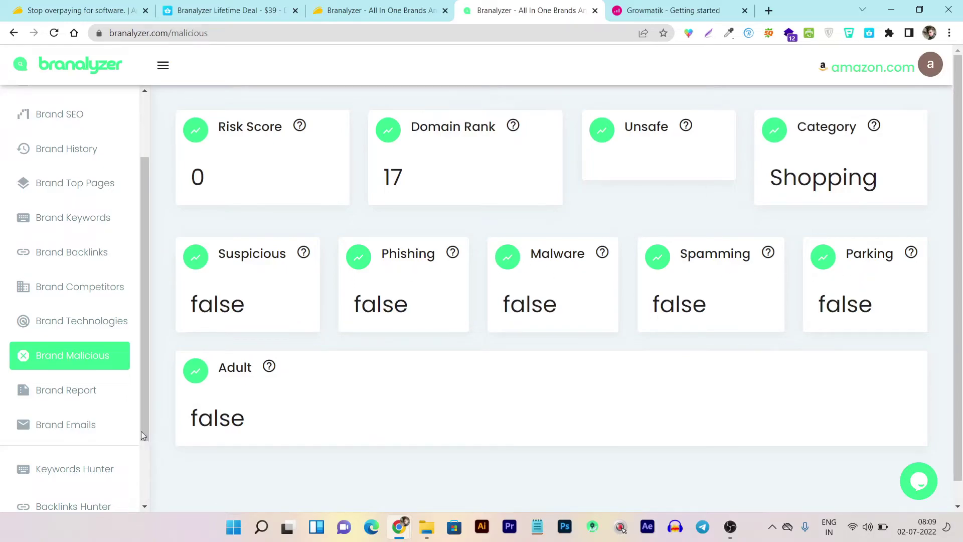
Step: Scroll through amazon.com's Brand Report, covering the Brand History figures and Brand Top Pages
{"action": "left_click", "coordinate": [65, 399]}
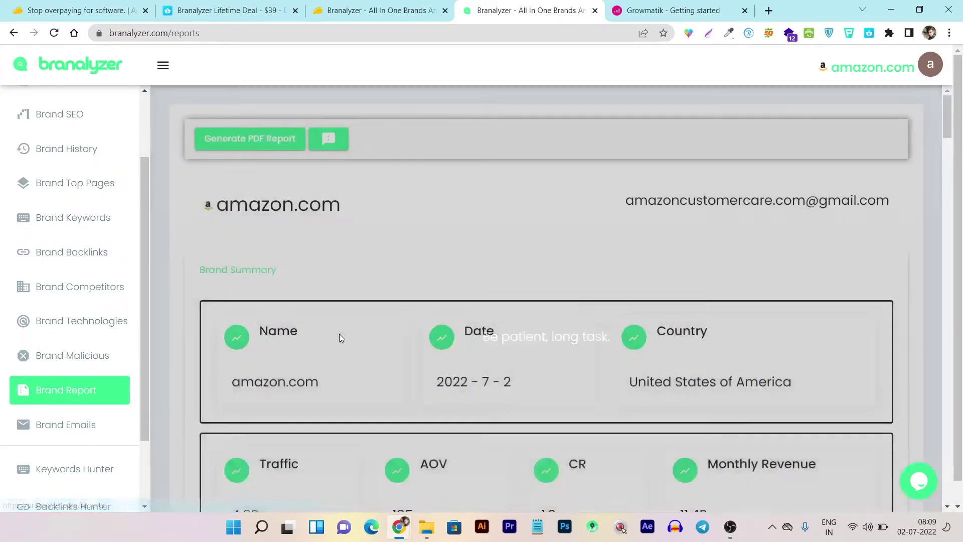
{"action": "scroll", "coordinate": [339, 333], "scroll_direction": "down", "scroll_amount": 7}
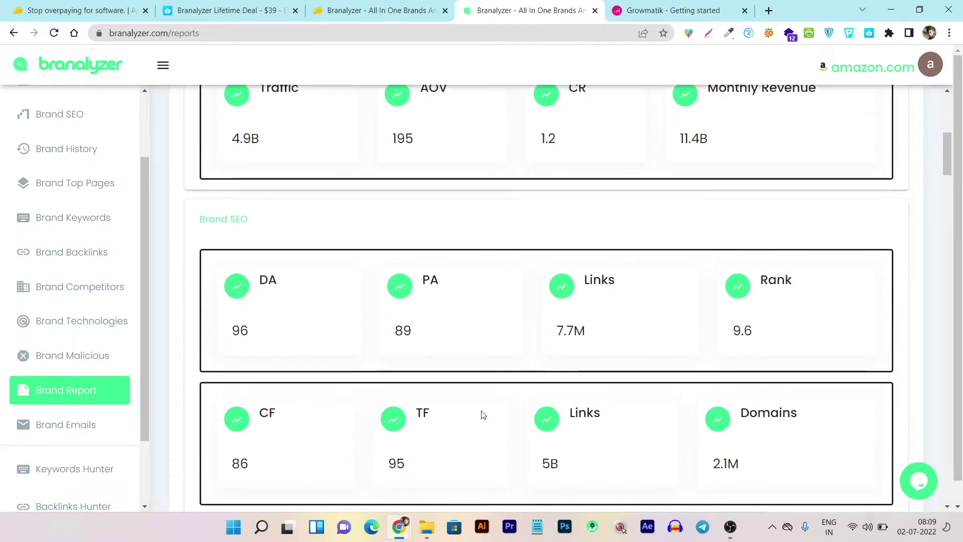
{"action": "scroll", "coordinate": [482, 414], "scroll_direction": "down", "scroll_amount": 4}
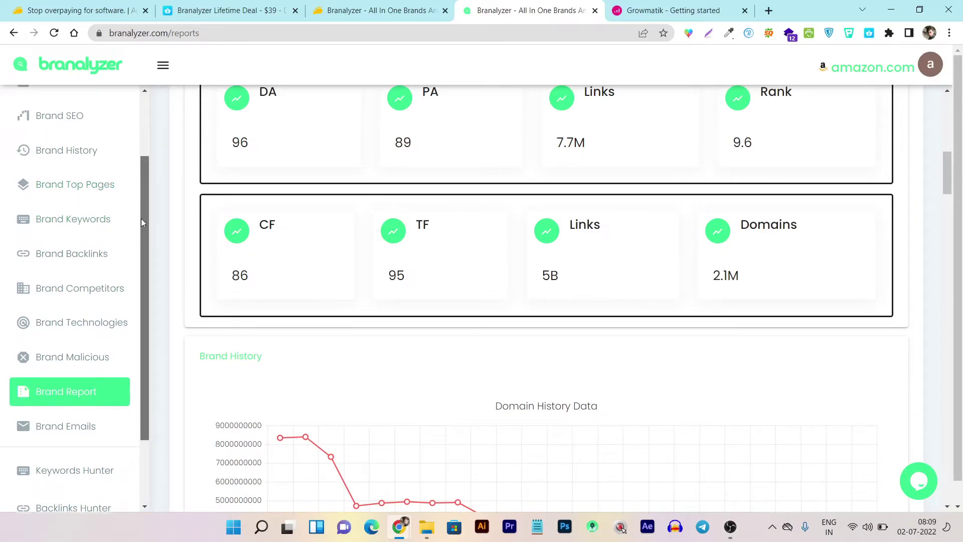
{"action": "left_click_drag", "start_coordinate": [142, 222], "coordinate": [156, 311]}
{"action": "scroll", "coordinate": [539, 277], "scroll_direction": "down", "scroll_amount": 4}
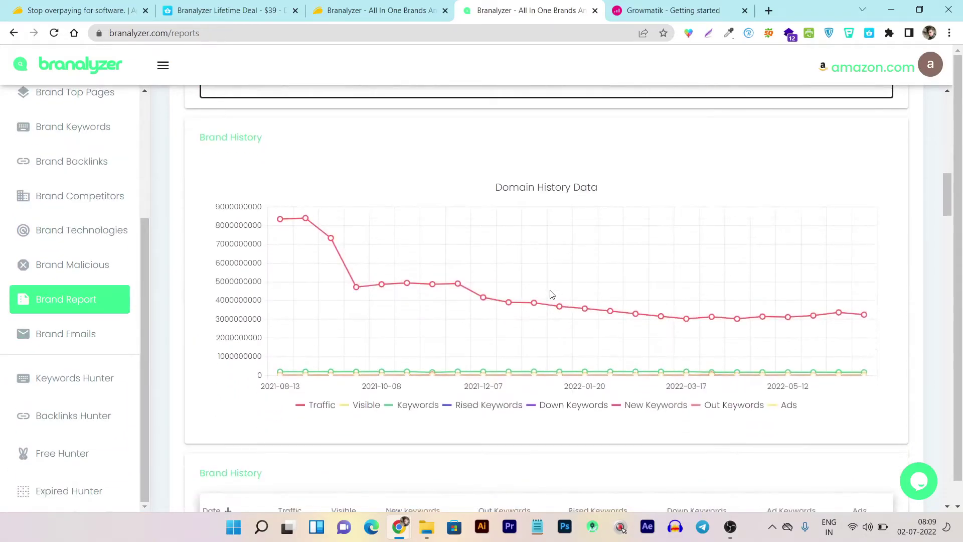
{"action": "scroll", "coordinate": [552, 294], "scroll_direction": "down", "scroll_amount": 3}
{"action": "scroll", "coordinate": [370, 377], "scroll_direction": "down", "scroll_amount": 13}
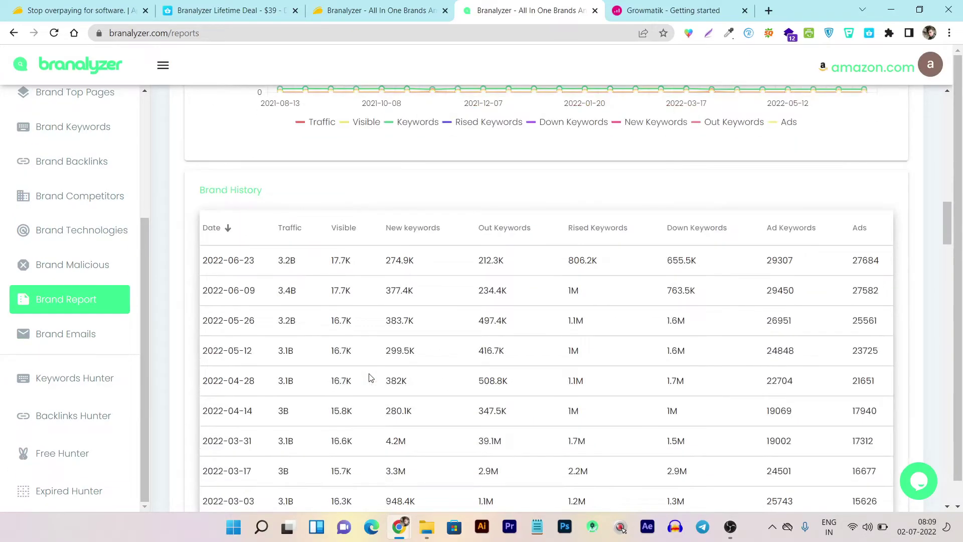
Step: Open amazon.com's Brand Emails list of 10 staff contacts with positions and sources
{"action": "scroll", "coordinate": [371, 377], "scroll_direction": "down", "scroll_amount": 4}
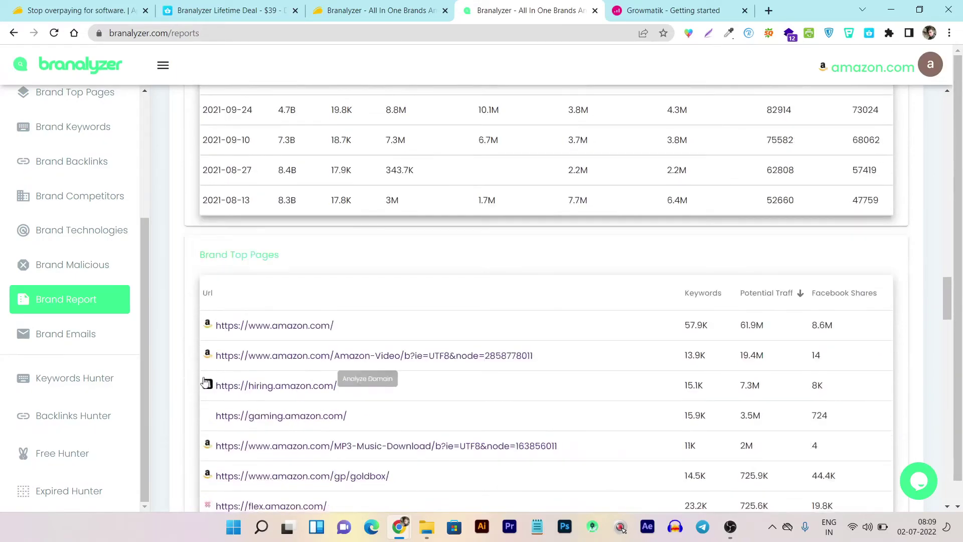
{"action": "left_click", "coordinate": [57, 340]}
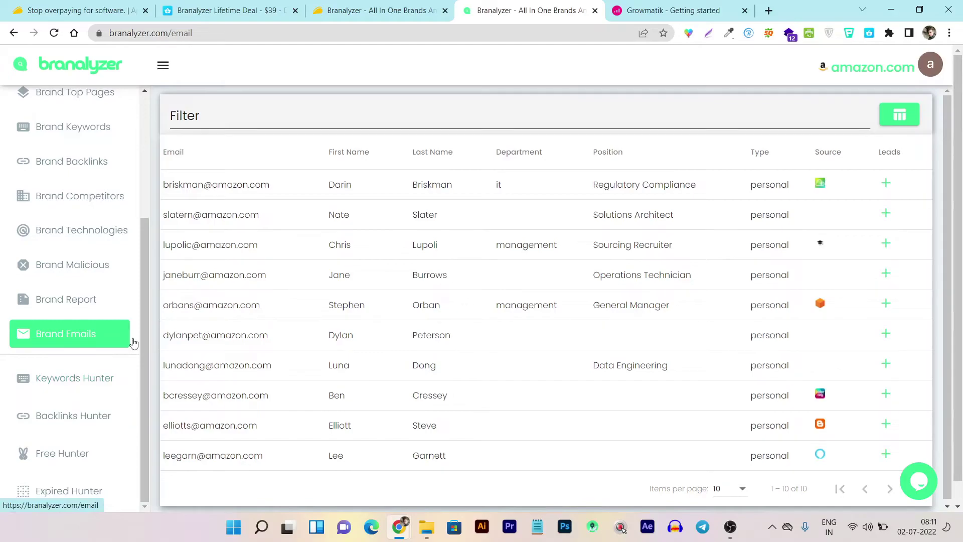
{"action": "left_click_drag", "start_coordinate": [146, 330], "coordinate": [147, 208]}
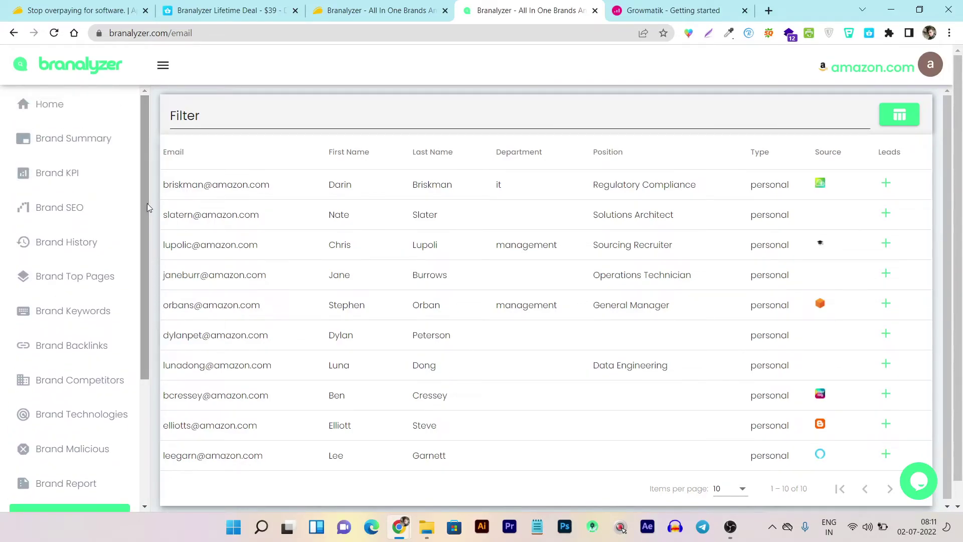
{"action": "scroll", "coordinate": [146, 203], "scroll_direction": "down", "scroll_amount": 4}
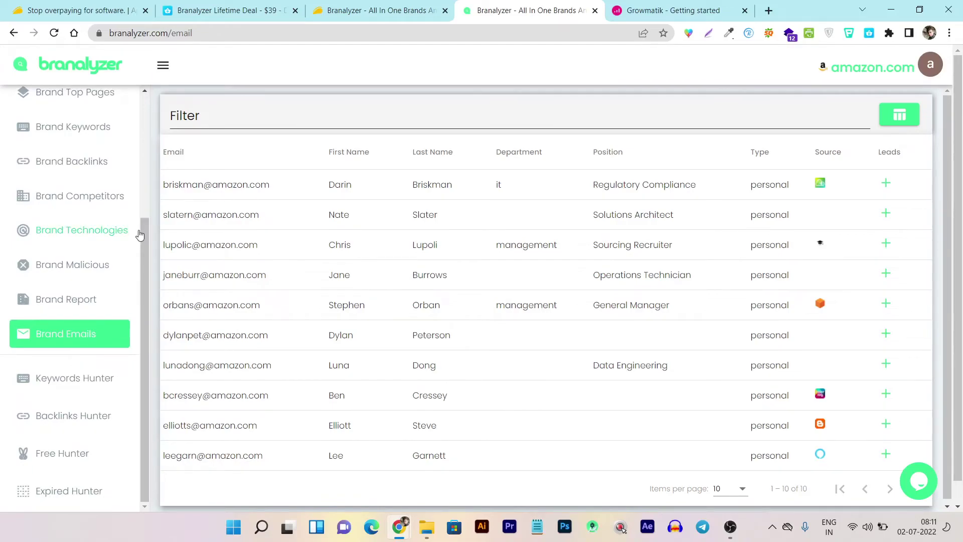
{"action": "left_click_drag", "start_coordinate": [145, 231], "coordinate": [149, 114]}
{"action": "scroll", "coordinate": [141, 203], "scroll_direction": "down", "scroll_amount": 4}
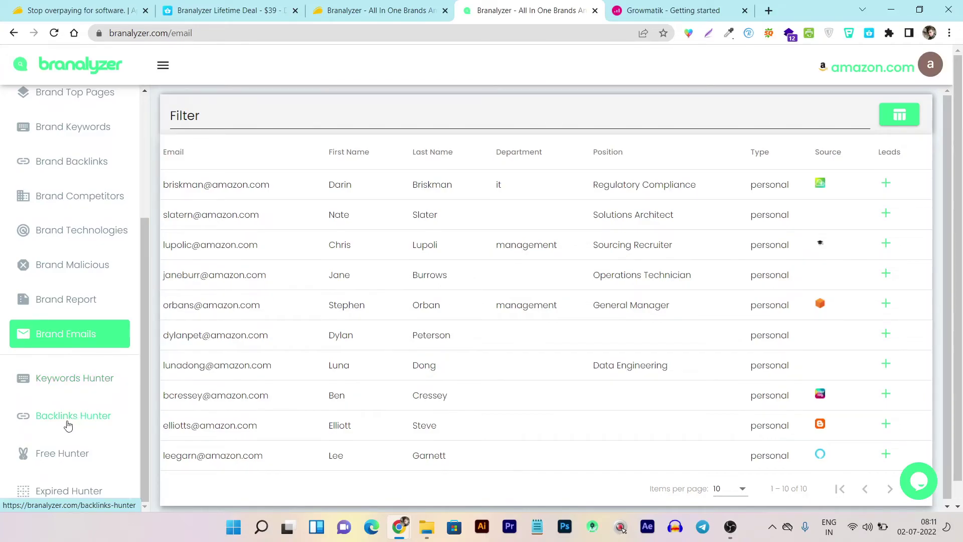
{"action": "scroll", "coordinate": [97, 456], "scroll_direction": "down", "scroll_amount": 1}
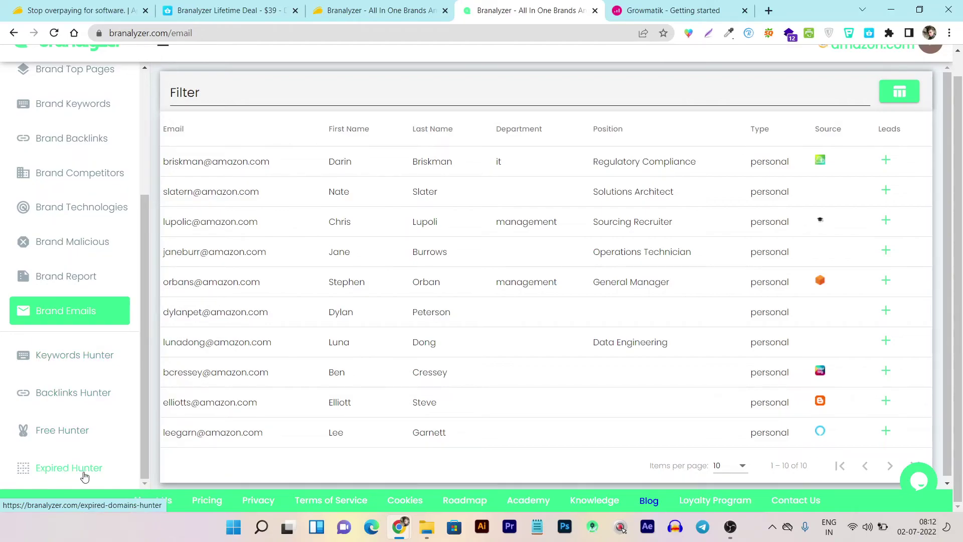
Step: Open Expired Hunter with its empty domain table, then return to Dealify's Branalyzer Lifetime Deal page
{"action": "left_click", "coordinate": [63, 474]}
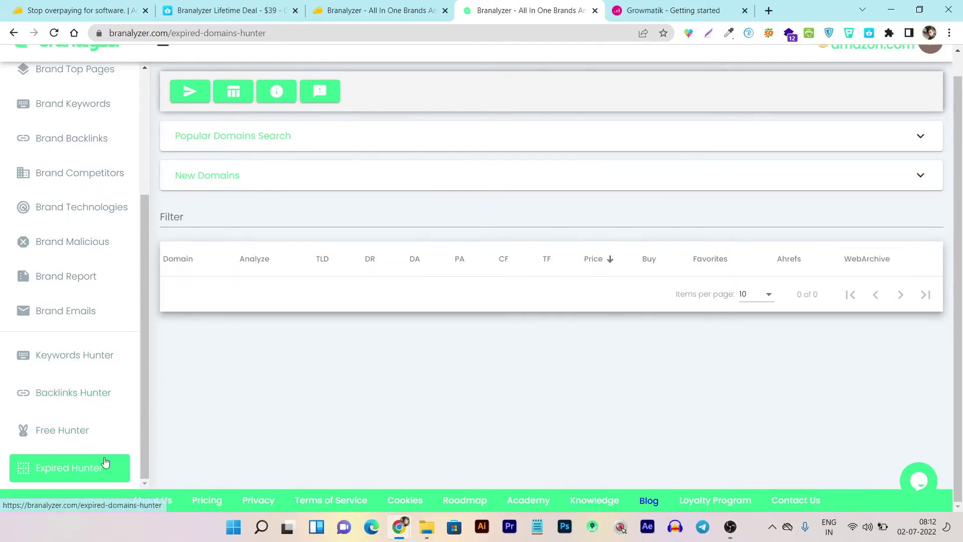
{"action": "scroll", "coordinate": [116, 371], "scroll_direction": "up", "scroll_amount": 4}
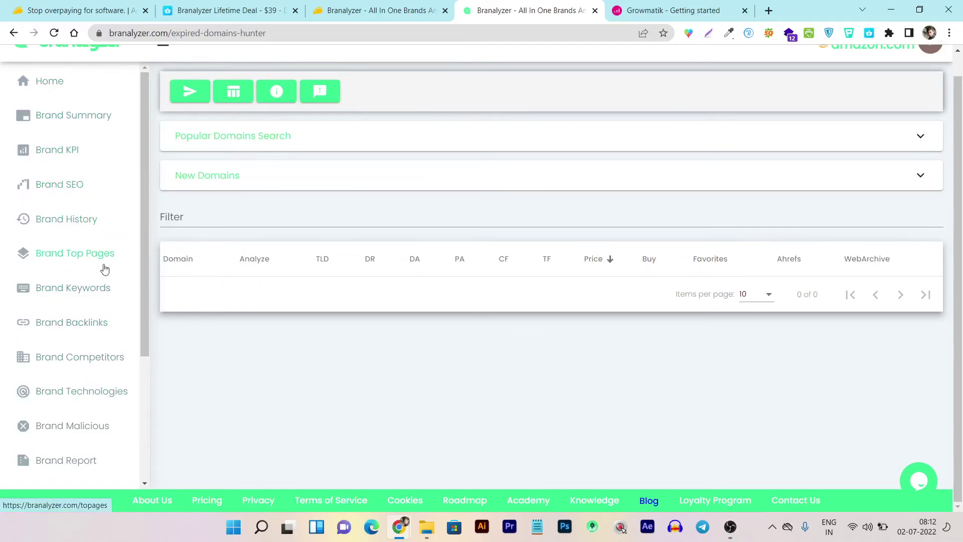
{"action": "left_click_drag", "start_coordinate": [143, 339], "coordinate": [145, 474]}
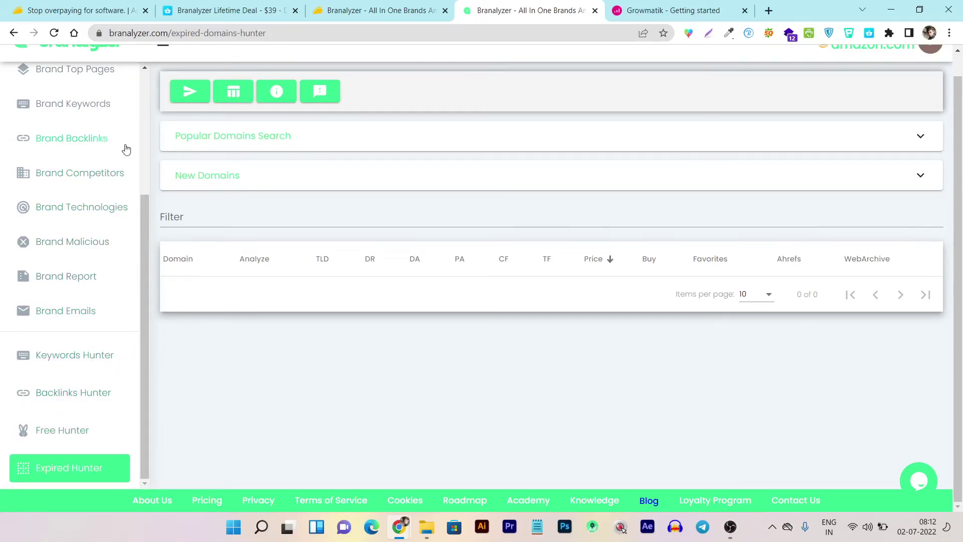
{"action": "left_click_drag", "start_coordinate": [147, 258], "coordinate": [148, 94]}
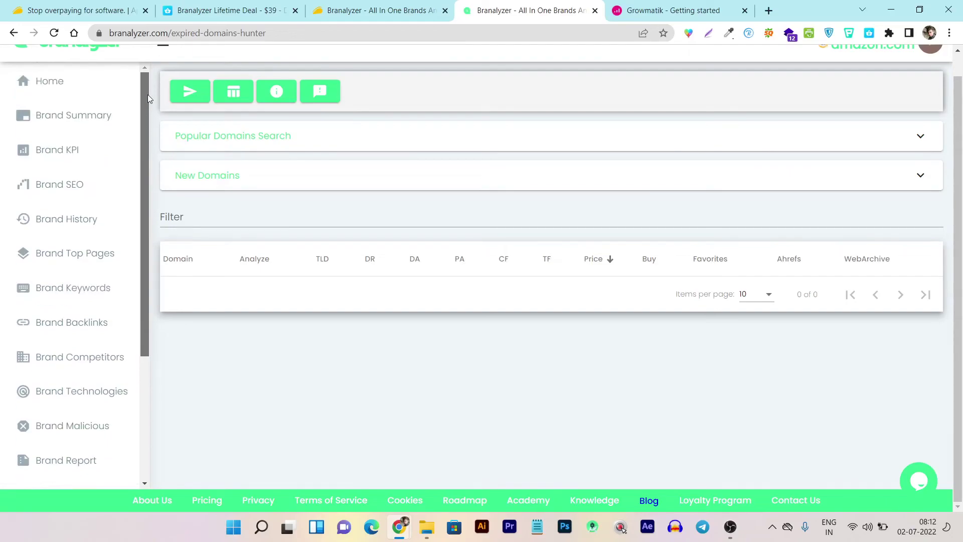
{"action": "scroll", "coordinate": [350, 159], "scroll_direction": "up", "scroll_amount": 1}
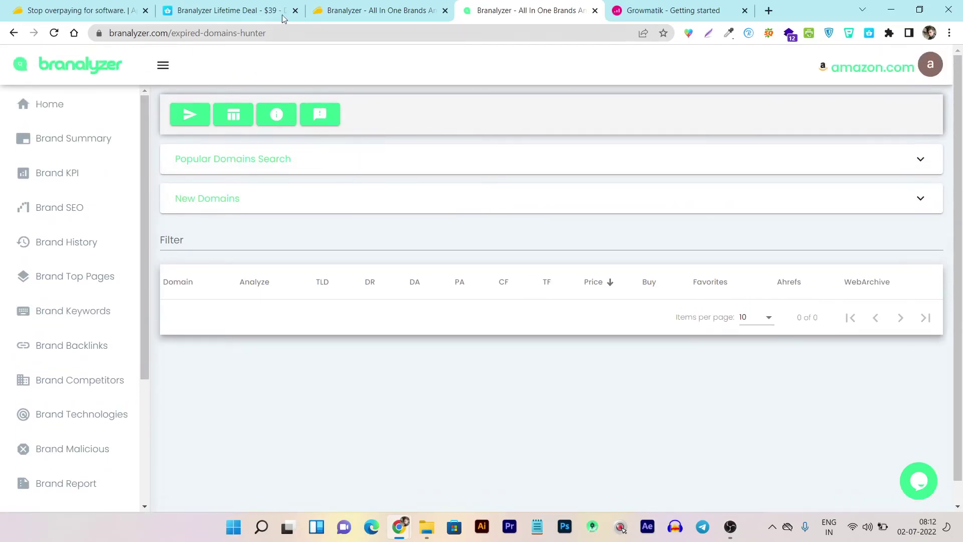
{"action": "left_click", "coordinate": [216, 6]}
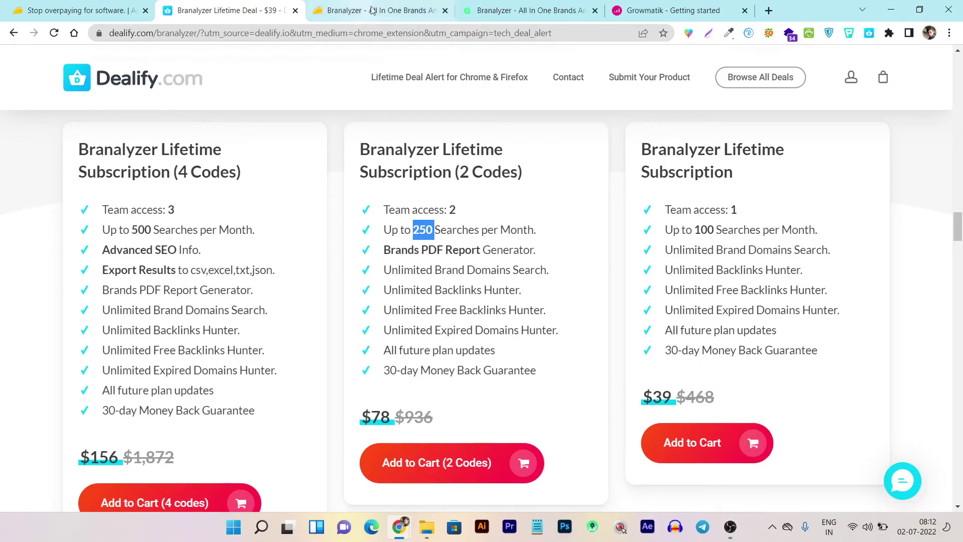
Step: Compare AppSumo's Branalyzer listing against Dealify's $156, $78 and $39 lifetime plans
{"action": "left_click", "coordinate": [342, 10]}
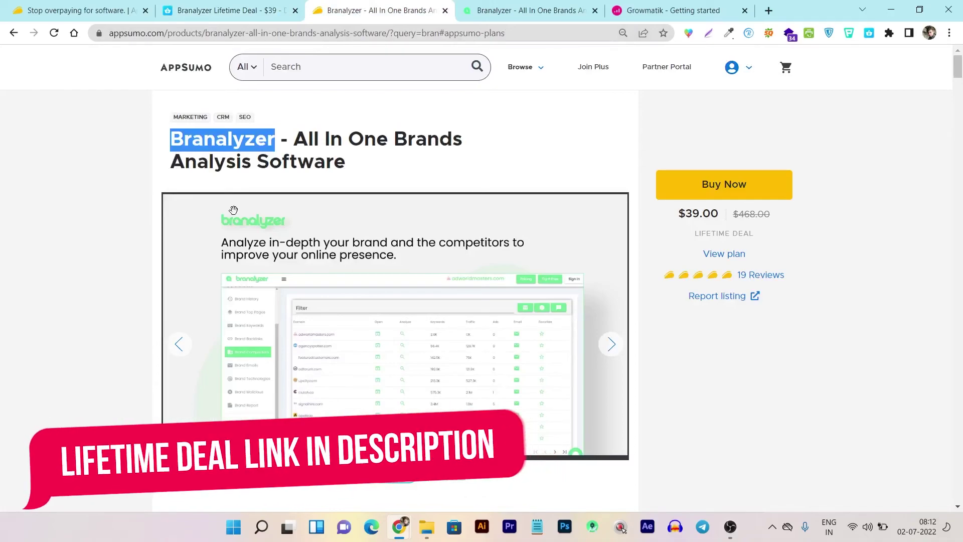
{"action": "left_click", "coordinate": [217, 3]}
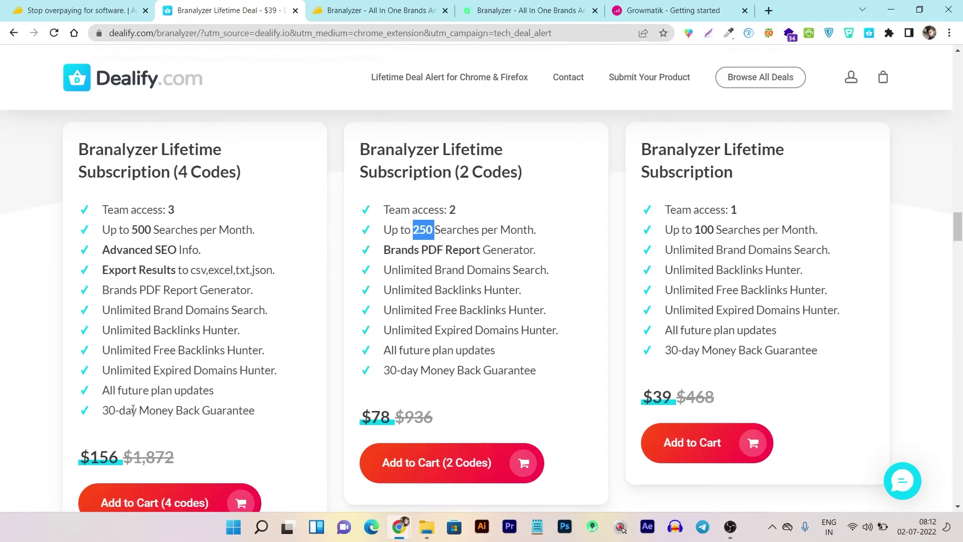
{"action": "left_click", "coordinate": [352, 13]}
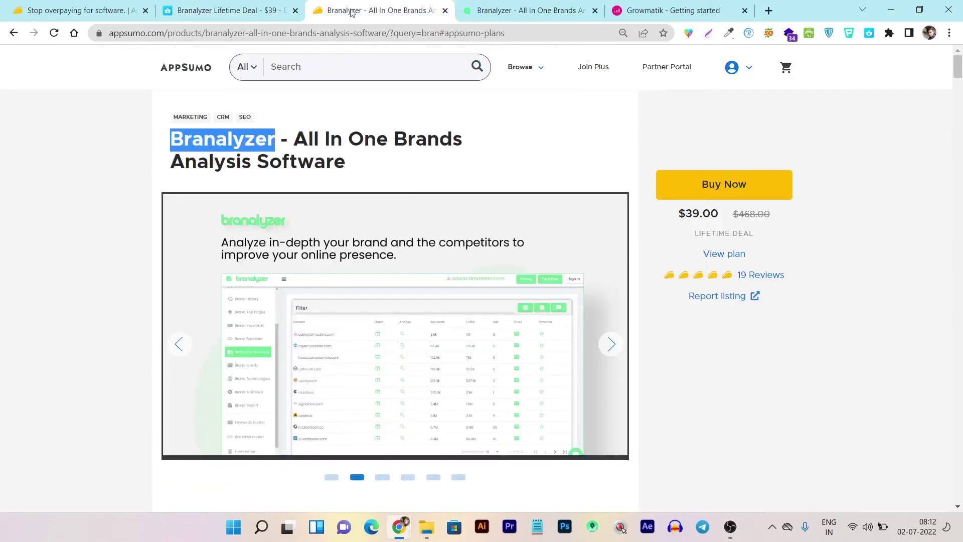
Step: Review AppSumo's Plans and Features section with the $39 plan details
{"action": "left_click", "coordinate": [720, 253]}
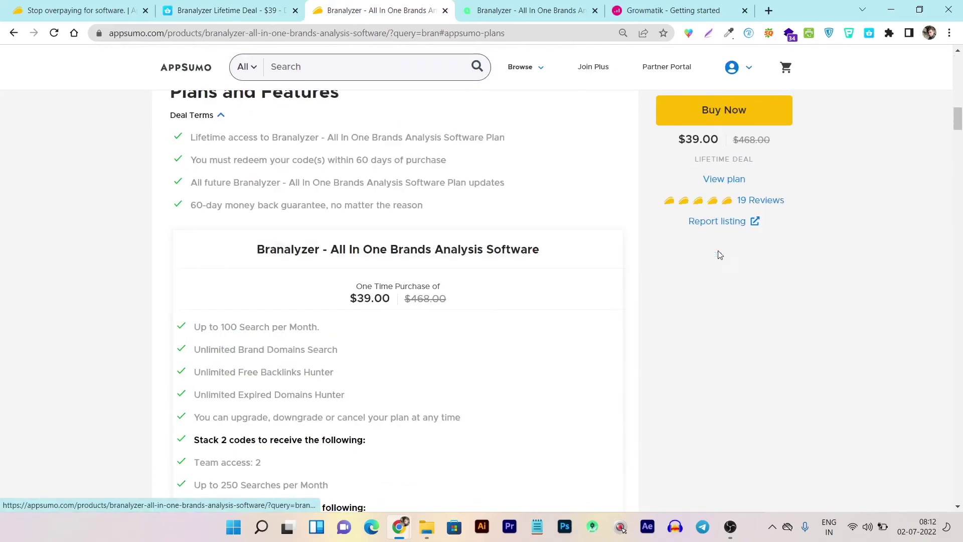
{"action": "scroll", "coordinate": [488, 320], "scroll_direction": "down", "scroll_amount": 1}
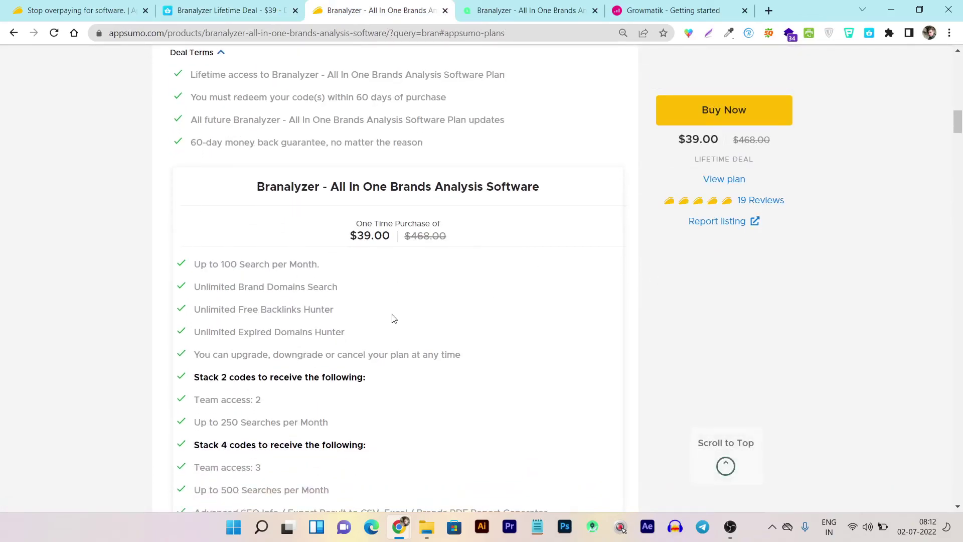
{"action": "scroll", "coordinate": [265, 350], "scroll_direction": "down", "scroll_amount": 3}
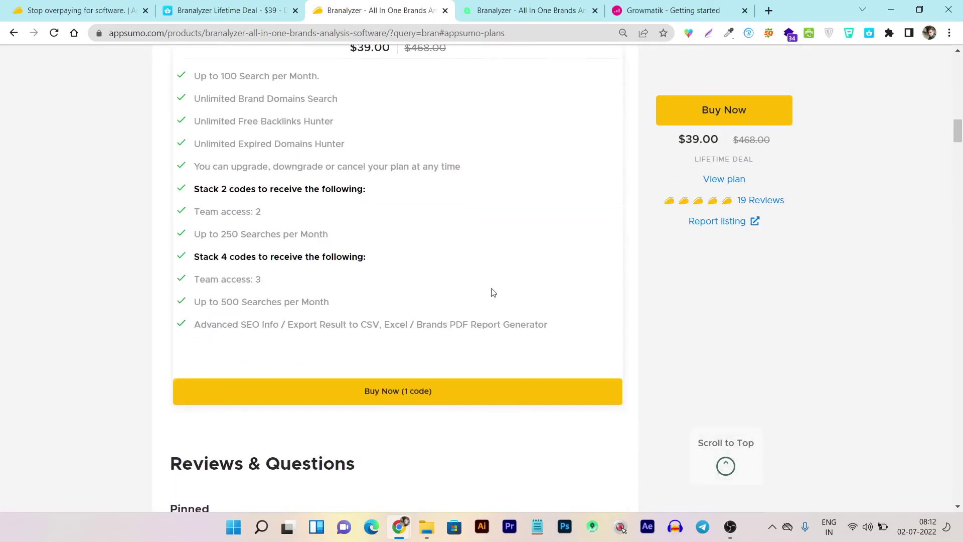
{"action": "scroll", "coordinate": [493, 292], "scroll_direction": "up", "scroll_amount": 12}
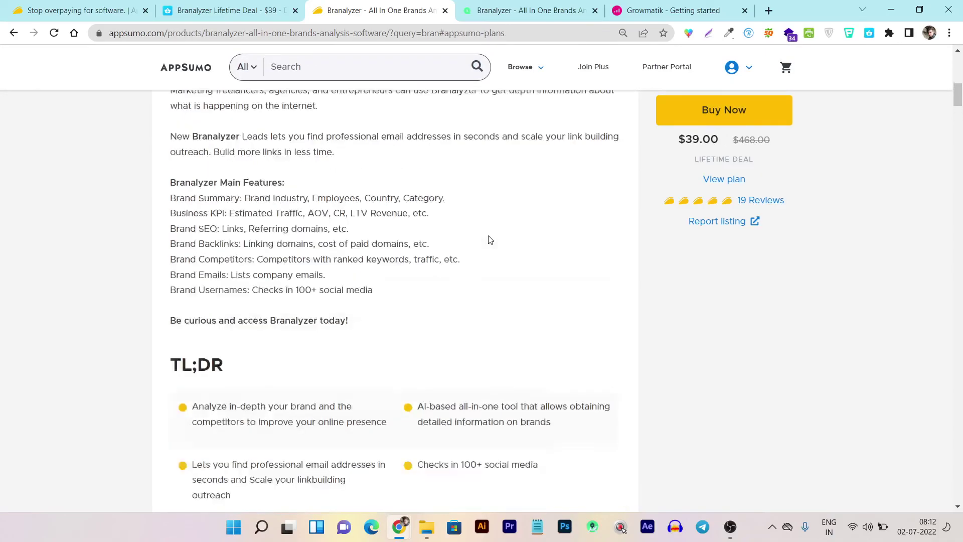
{"action": "scroll", "coordinate": [490, 239], "scroll_direction": "up", "scroll_amount": 5}
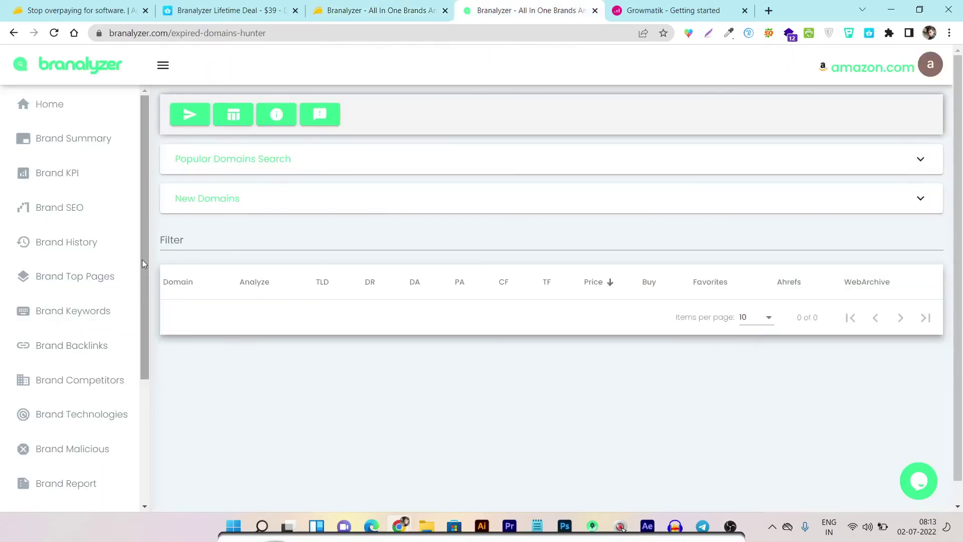
{"action": "mouse_move", "coordinate": [142, 220]}
{"action": "left_mouse_down"}
{"action": "mouse_move", "coordinate": [143, 377]}
{"action": "mouse_move", "coordinate": [150, 241]}
{"action": "mouse_move", "coordinate": [161, 219]}
{"action": "left_mouse_up"}
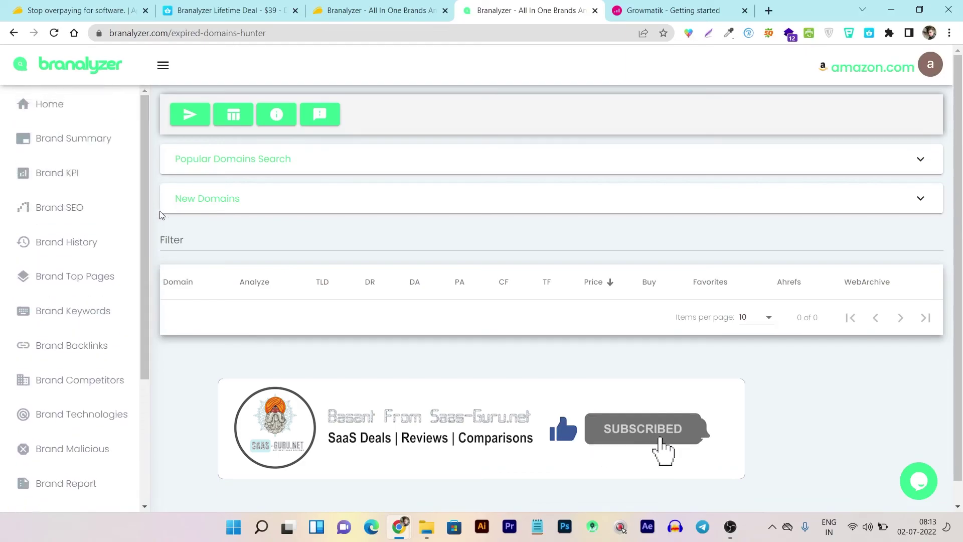